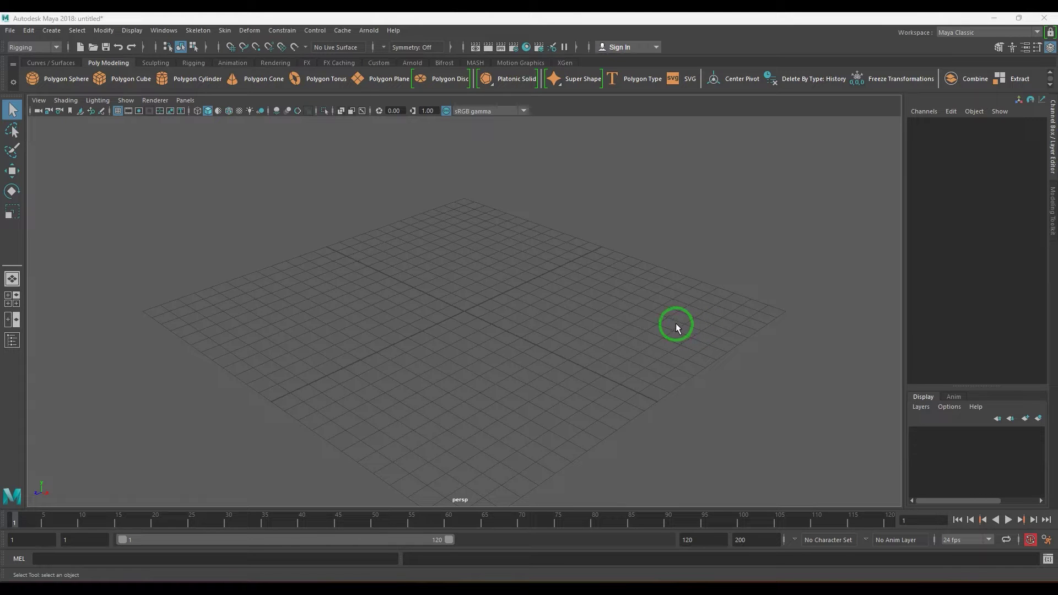
{"action": "left_click", "coordinate": [282, 30]}
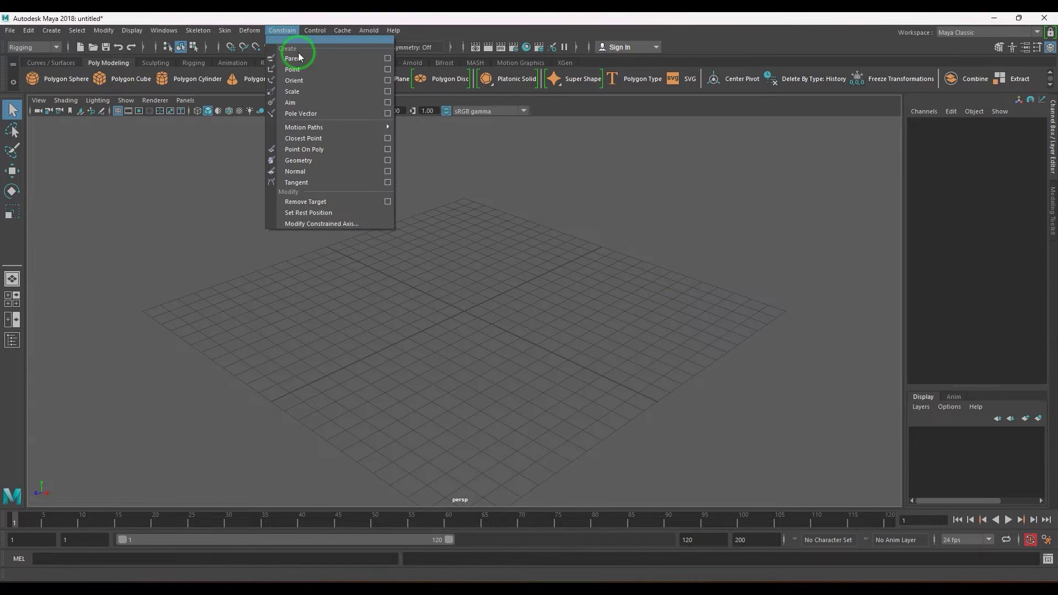
{"action": "left_click", "coordinate": [324, 122]}
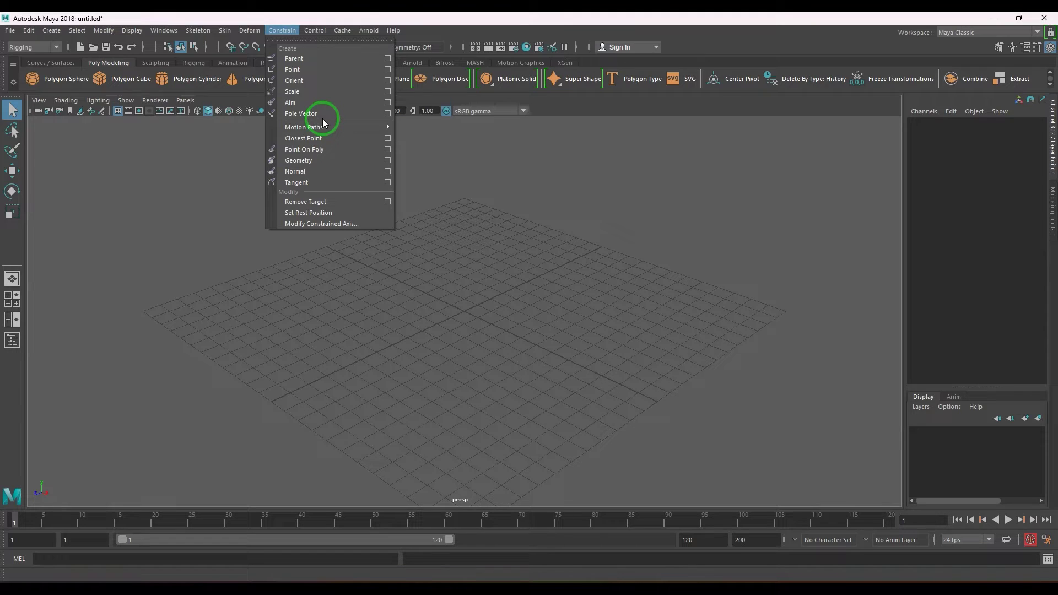
{"action": "left_click", "coordinate": [519, 256]}
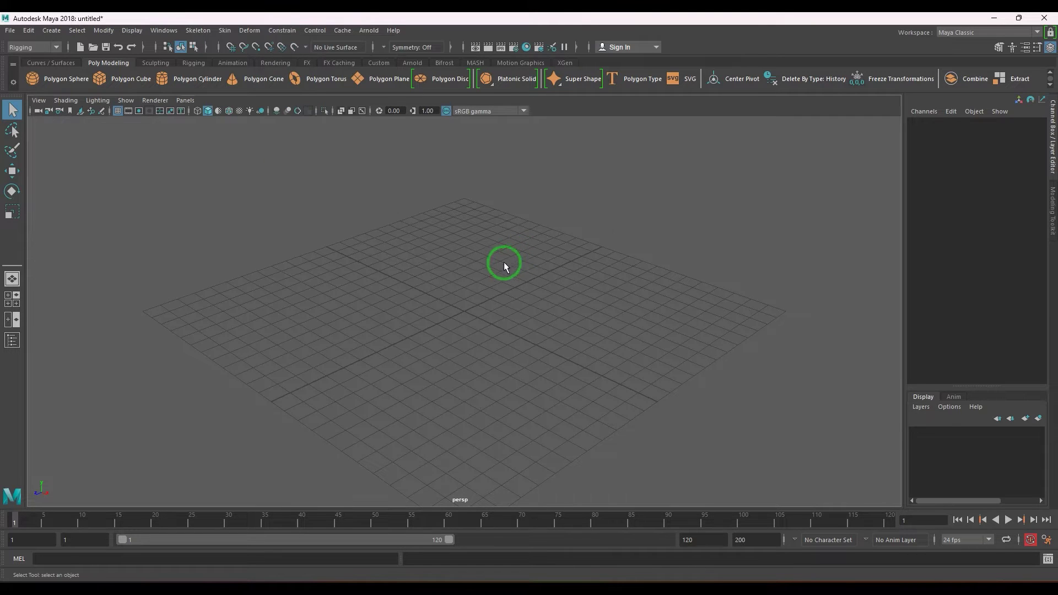
- Switch to the side view and start the Create Joints tool with its settings reset to defaults
{"action": "key", "text": "space"}
{"action": "left_click_drag", "start_coordinate": [484, 270], "coordinate": [575, 274]}
{"action": "left_click", "coordinate": [586, 315]}
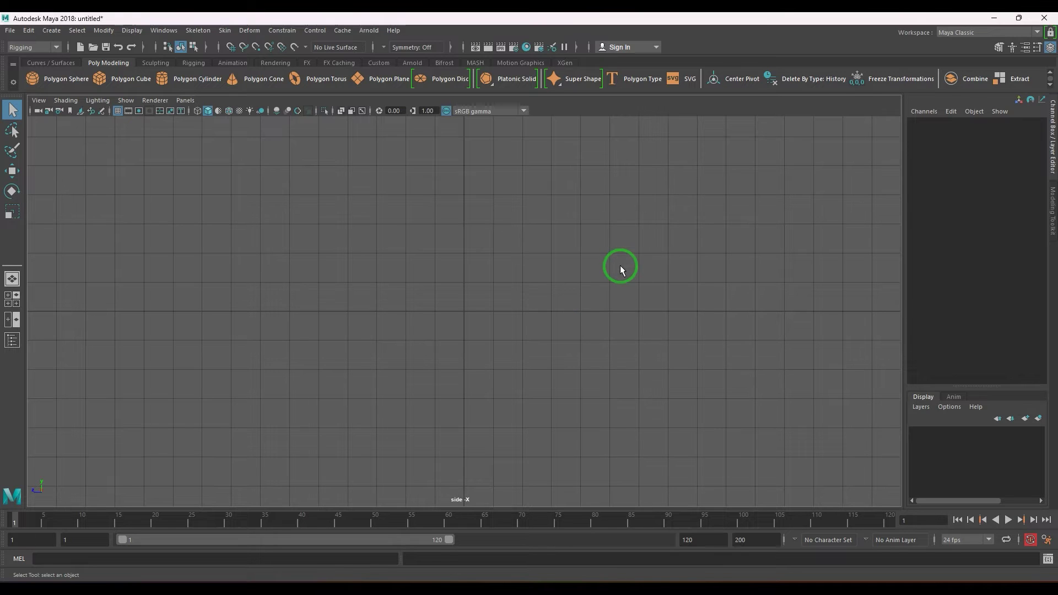
{"action": "middle_click_drag", "start_coordinate": [537, 246], "coordinate": [535, 353], "text": "alt"}
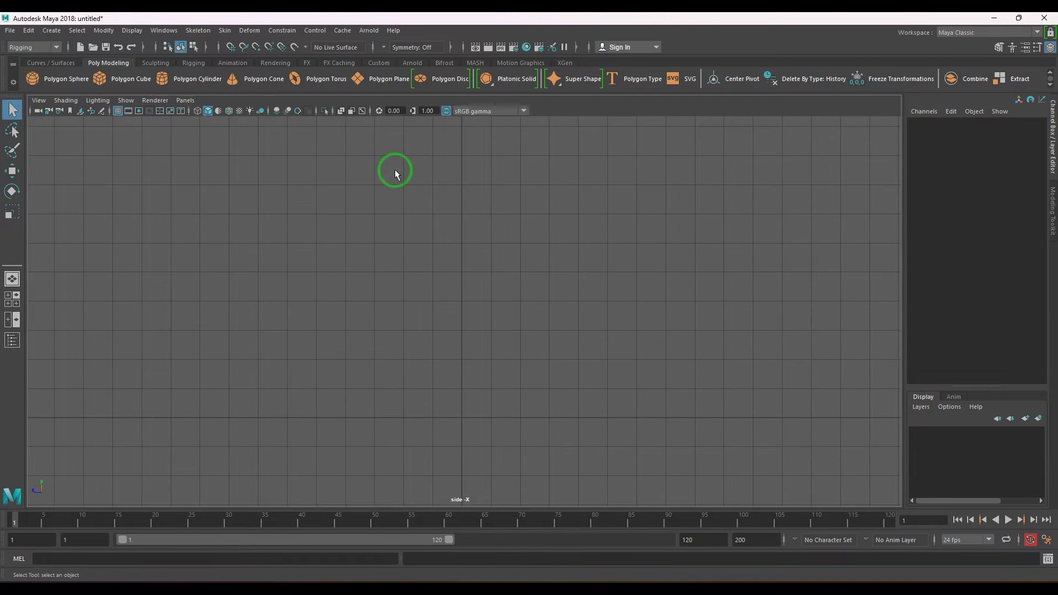
{"action": "left_click", "coordinate": [197, 30]}
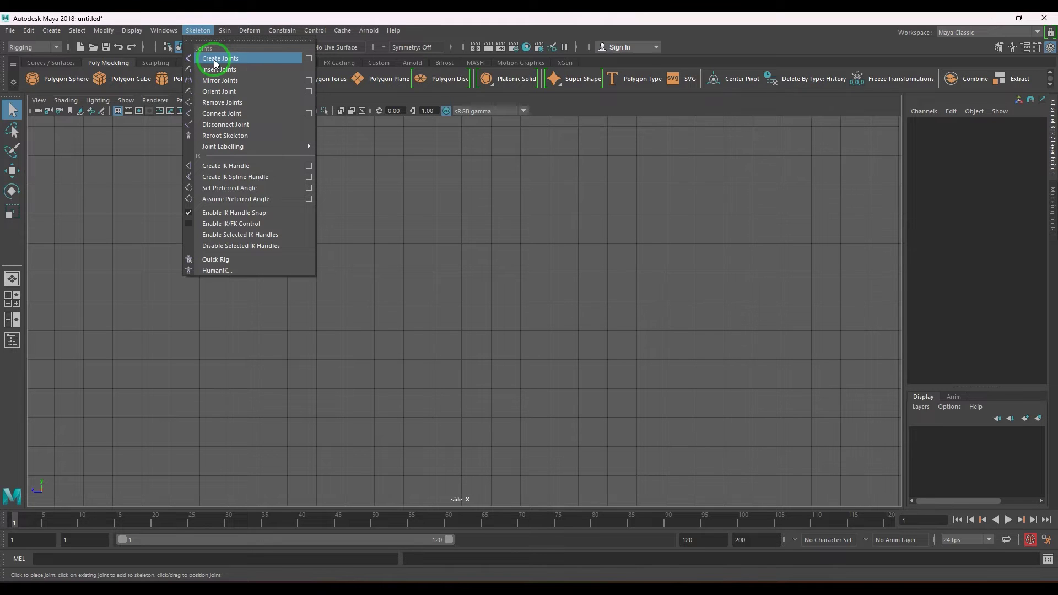
{"action": "left_click", "coordinate": [310, 58]}
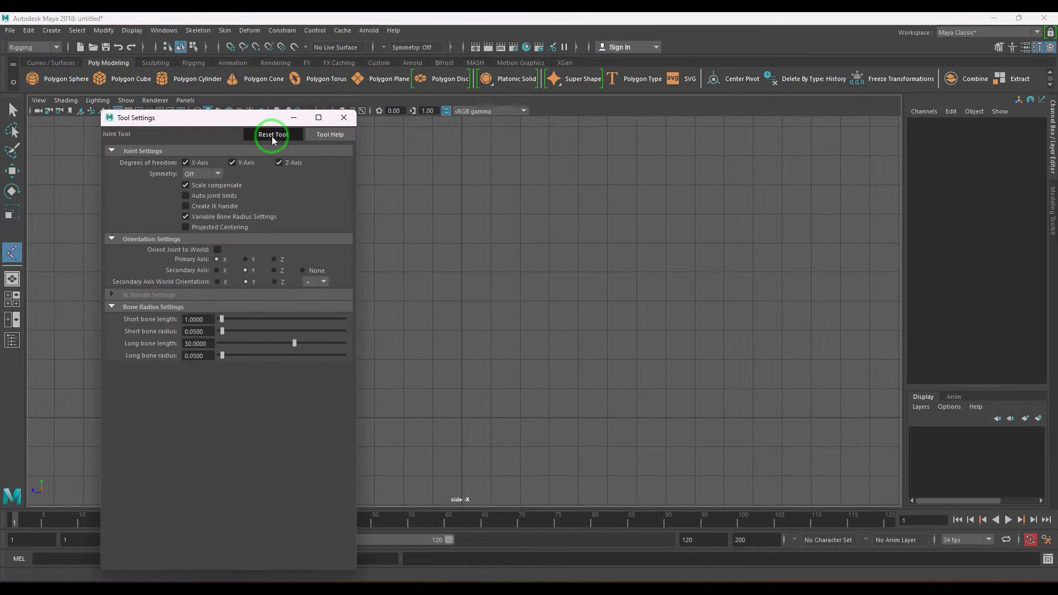
{"action": "left_click", "coordinate": [344, 118]}
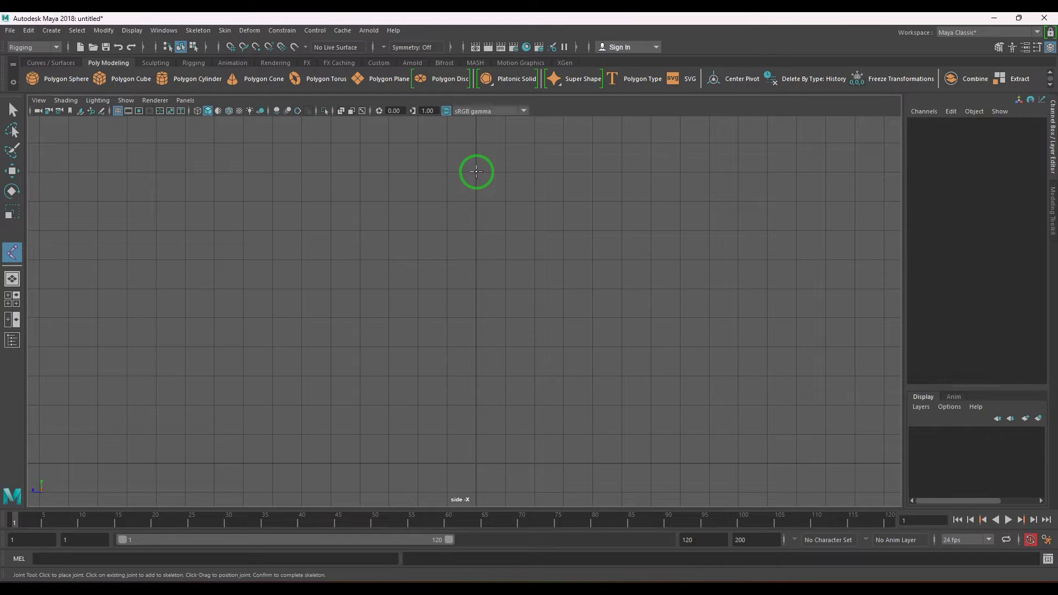
- Create a grid-snapped four-joint leg chain: hip at Y 10, forward-bent knee, ankle at the origin and toe 4 units ahead
{"action": "key", "text": "x"}
{"action": "left_click", "coordinate": [476, 171]}
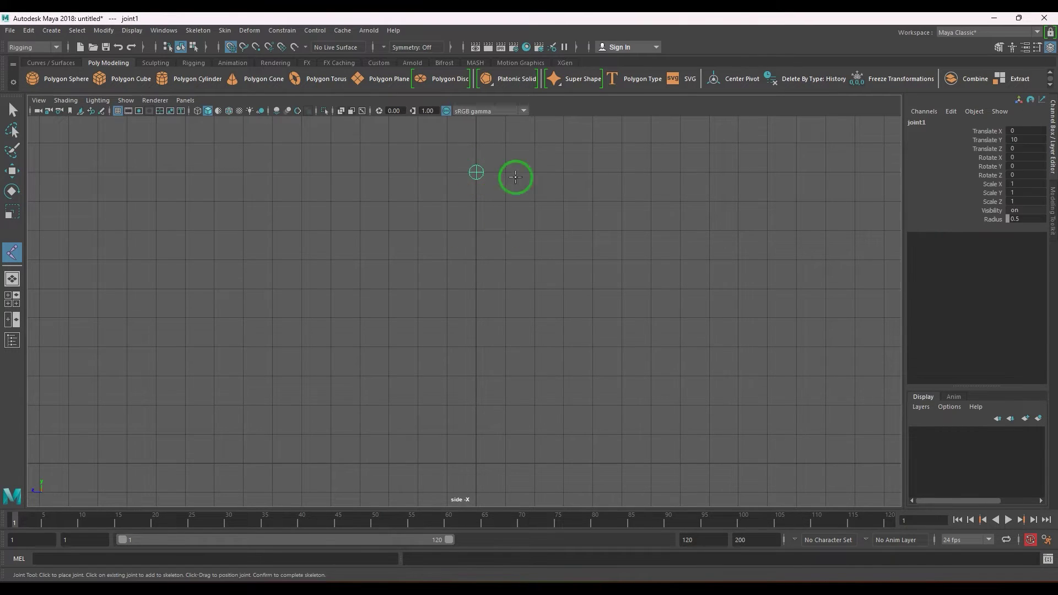
{"action": "left_click", "coordinate": [418, 317]}
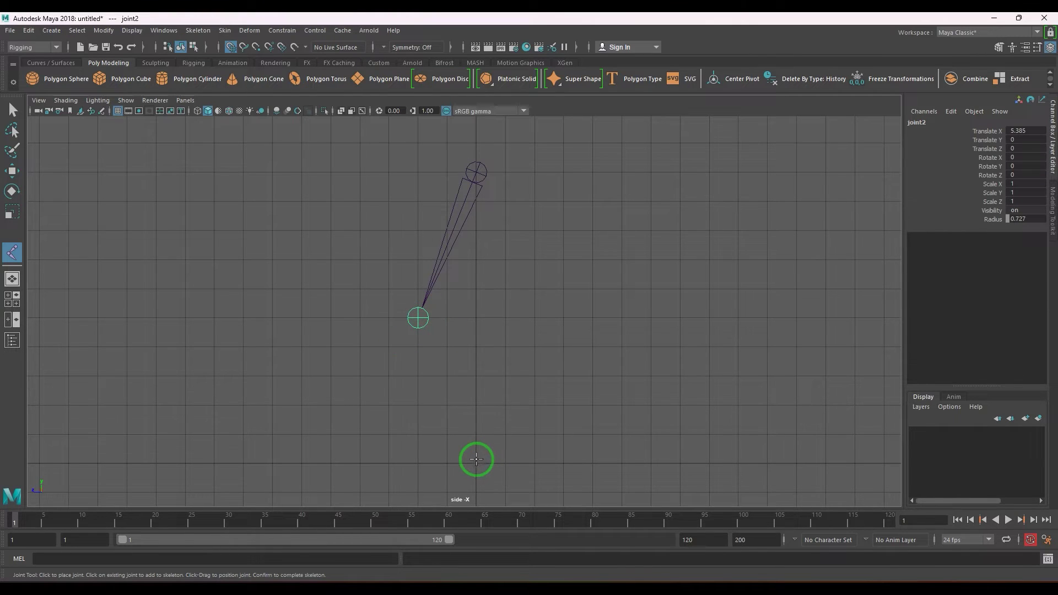
{"action": "left_click", "coordinate": [476, 464]}
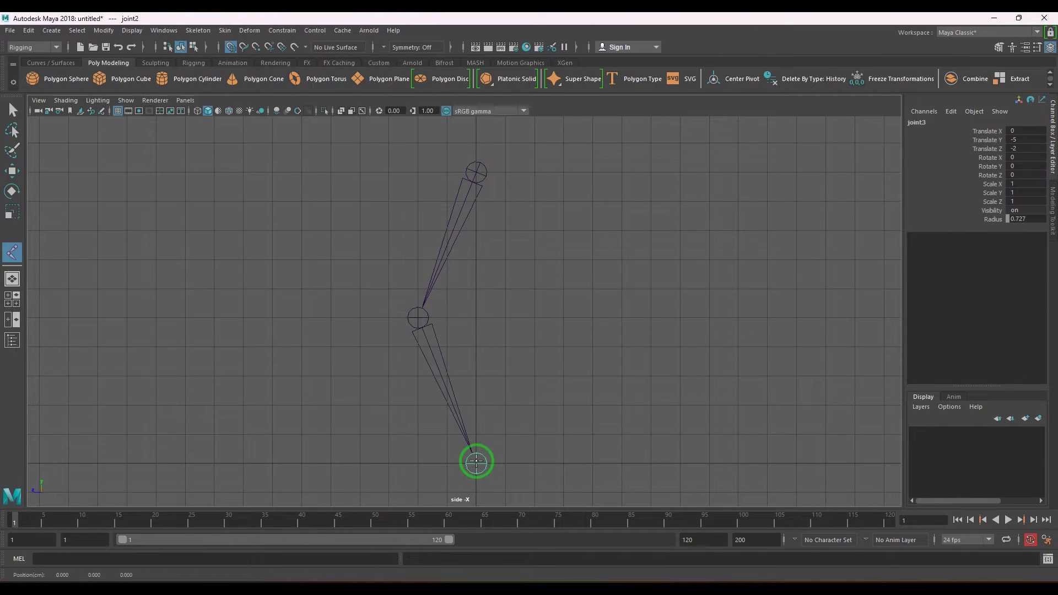
{"action": "left_click", "coordinate": [360, 464]}
{"action": "key", "text": "Return"}
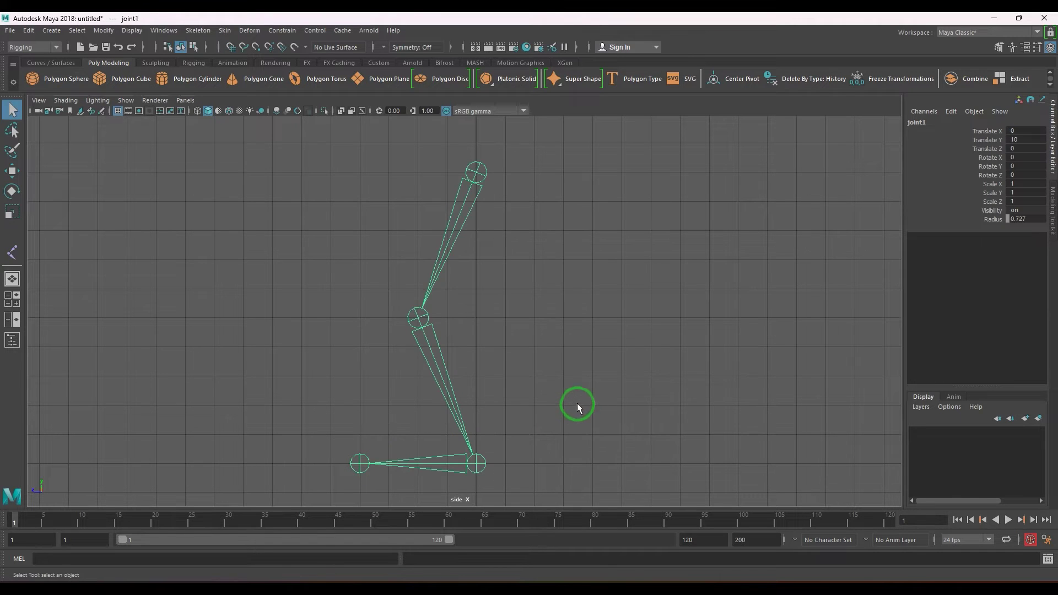
- Examine the leg skeleton in the perspective view, selecting the joints one by one to check their hierarchy
{"action": "key", "text": "space"}
{"action": "left_click_drag", "start_coordinate": [564, 401], "coordinate": [498, 316]}
{"action": "scroll", "coordinate": [563, 316], "scroll_direction": "down", "scroll_amount": 4}
{"action": "scroll", "coordinate": [553, 321], "scroll_direction": "up", "scroll_amount": 2}
{"action": "middle_click_drag", "start_coordinate": [553, 321], "coordinate": [588, 349], "text": "alt"}
{"action": "scroll", "coordinate": [589, 350], "scroll_direction": "up", "scroll_amount": 3}
{"action": "middle_click_drag", "start_coordinate": [512, 327], "coordinate": [517, 357], "text": "alt"}
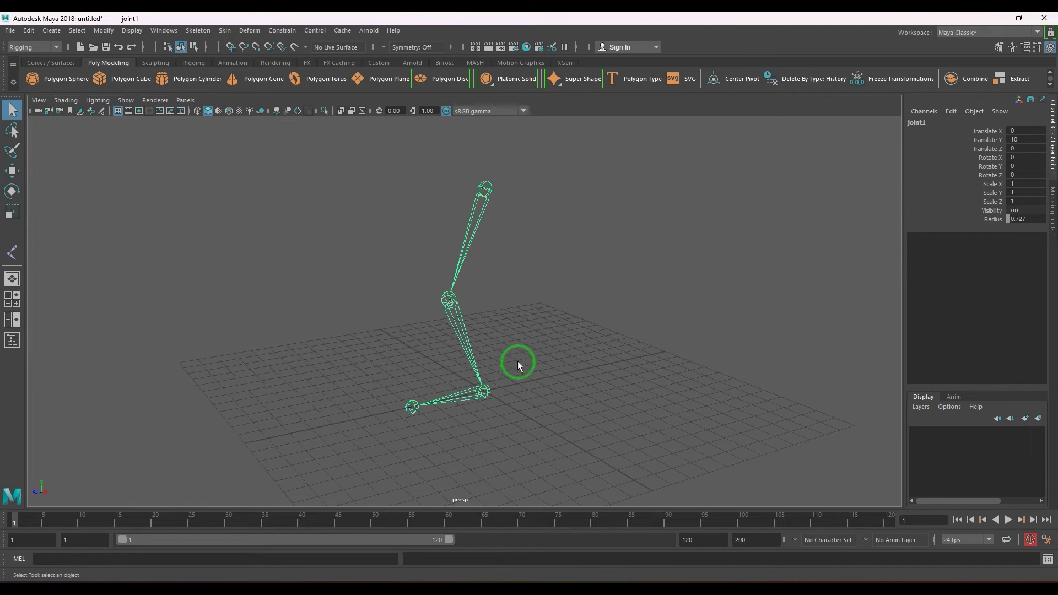
{"action": "left_click", "coordinate": [515, 298]}
{"action": "left_click", "coordinate": [449, 300]}
{"action": "left_click", "coordinate": [483, 391]}
{"action": "key", "text": "Down"}
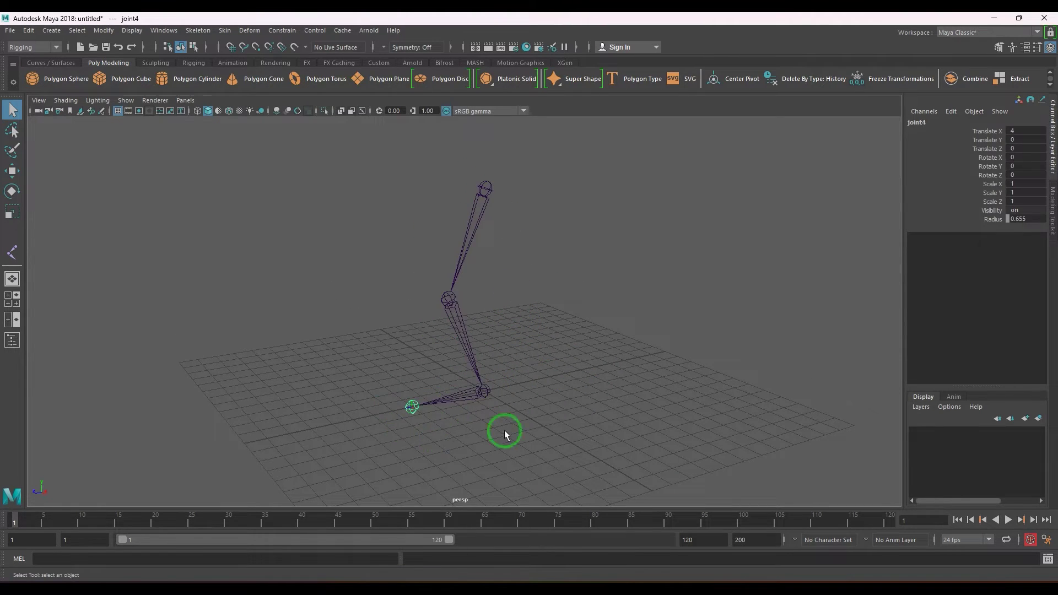
{"action": "left_click", "coordinate": [491, 215]}
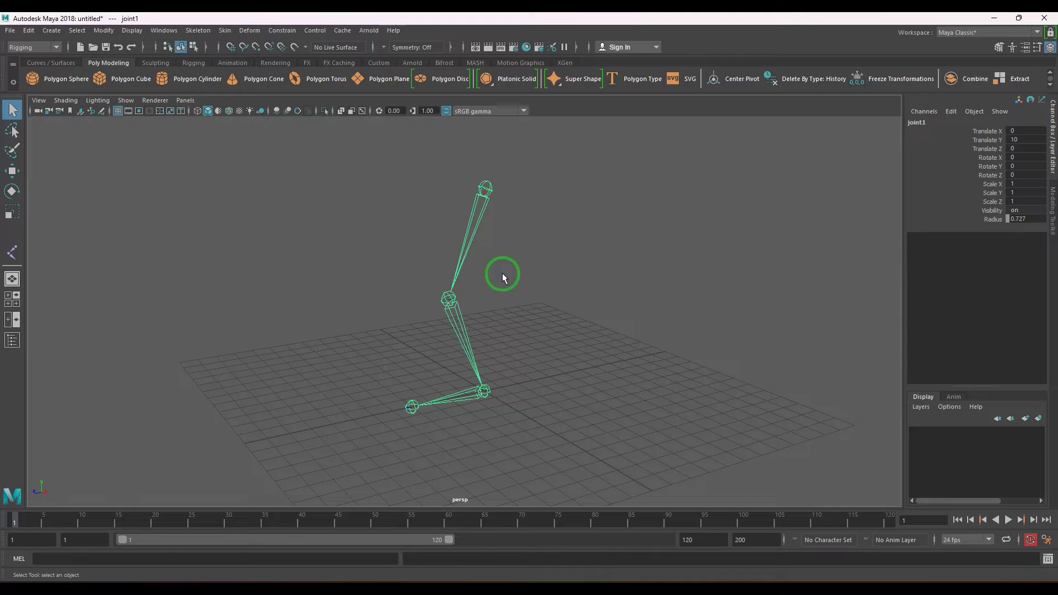
- Test-rotate the knee joint and bring the ankle joint to about -64° around Z, and undo the rotations
{"action": "left_click_drag", "start_coordinate": [548, 282], "coordinate": [503, 307], "text": "alt"}
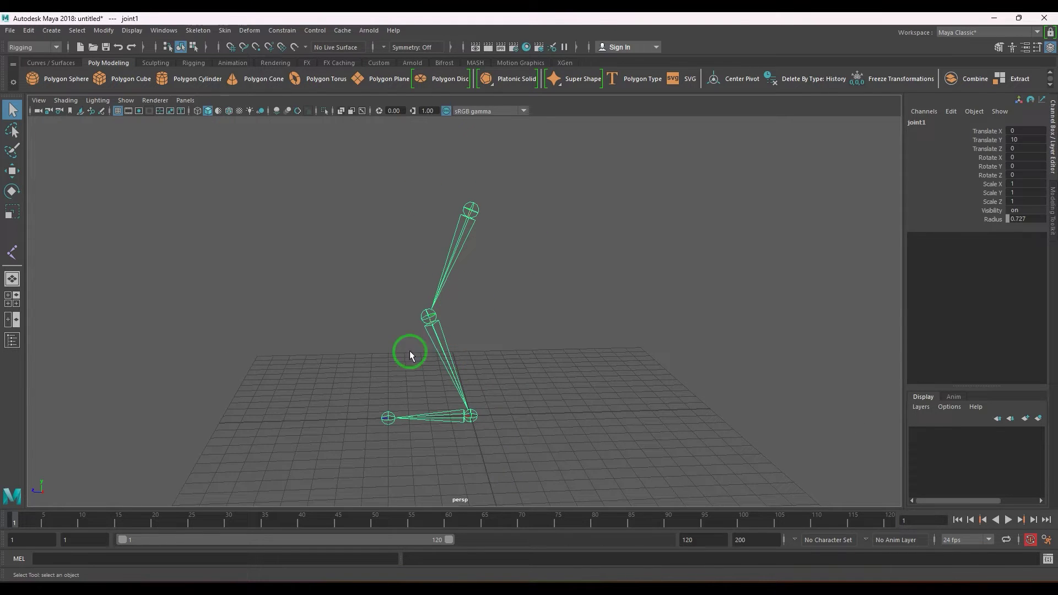
{"action": "key", "text": "Down"}
{"action": "key", "text": "e"}
{"action": "left_click_drag", "start_coordinate": [420, 276], "coordinate": [405, 290]}
{"action": "left_click", "coordinate": [494, 386]}
{"action": "left_click_drag", "start_coordinate": [521, 315], "coordinate": [499, 329]}
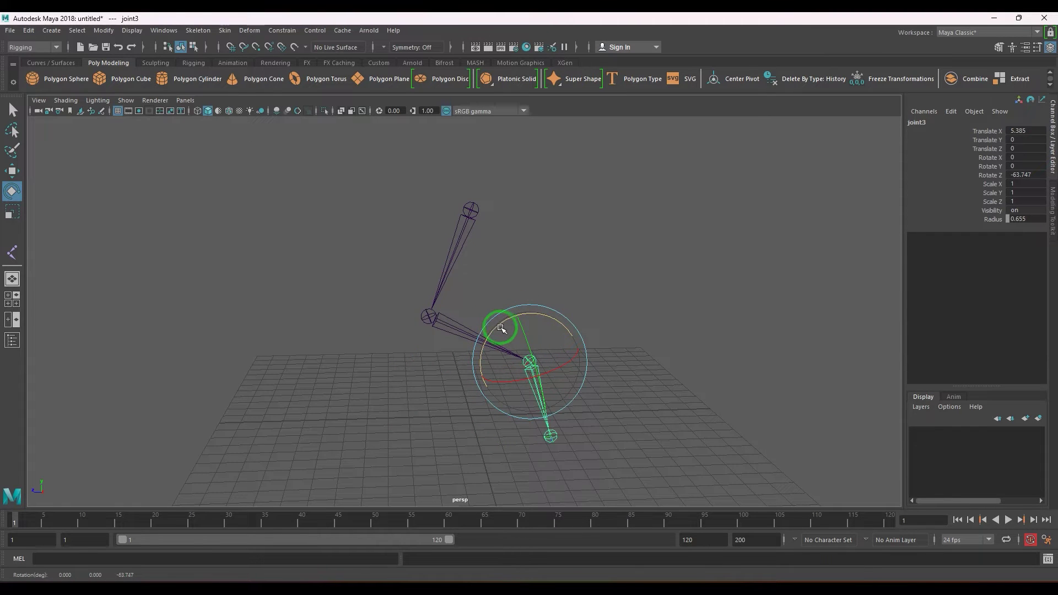
{"action": "key", "text": "ctrl+z"}
{"action": "key", "text": "ctrl+z"}
{"action": "key", "text": "ctrl+z"}
{"action": "left_click", "coordinate": [593, 362]}
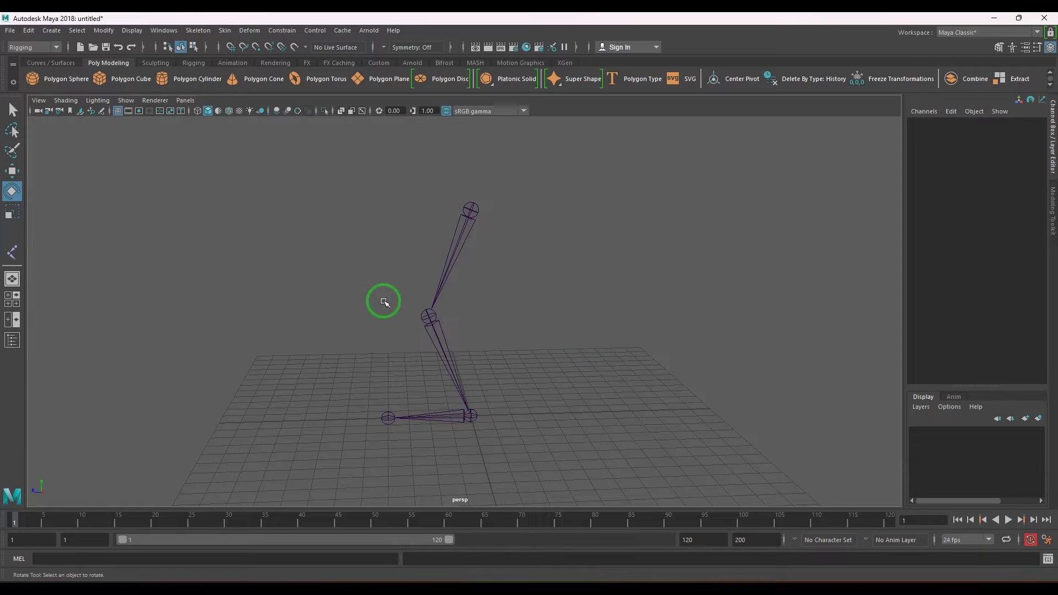
- Test-rotate the knee joint by about 82° around Z and swing the hip joint, and undo both rotations
{"action": "left_click_drag", "start_coordinate": [389, 318], "coordinate": [465, 351]}
{"action": "left_click", "coordinate": [555, 348]}
{"action": "left_click", "coordinate": [444, 353]}
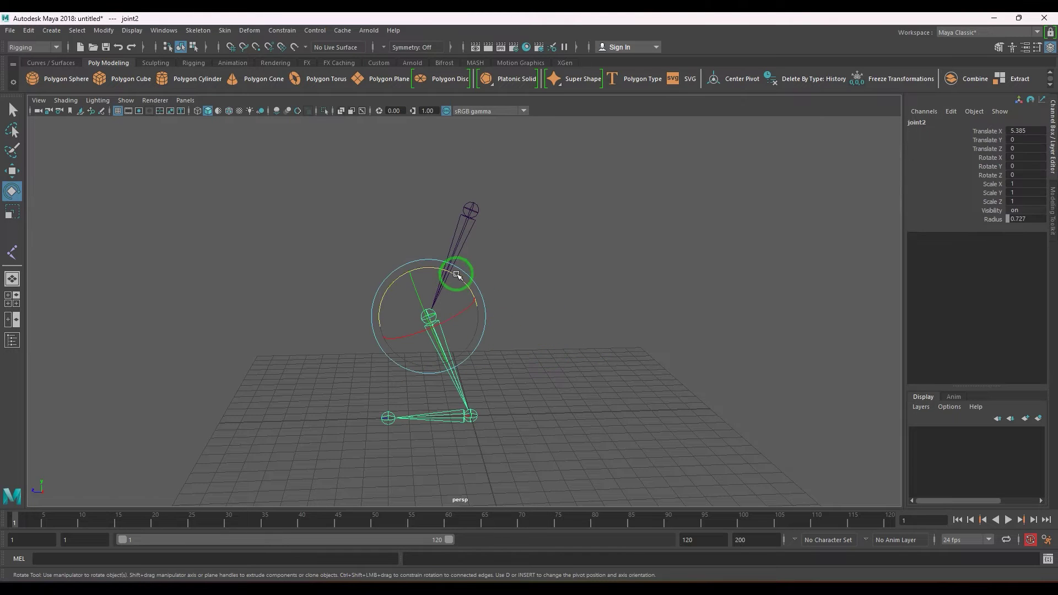
{"action": "left_click_drag", "start_coordinate": [465, 276], "coordinate": [385, 288]}
{"action": "left_click_drag", "start_coordinate": [439, 233], "coordinate": [474, 246]}
{"action": "left_click_drag", "start_coordinate": [436, 176], "coordinate": [496, 174]}
{"action": "left_click", "coordinate": [459, 333]}
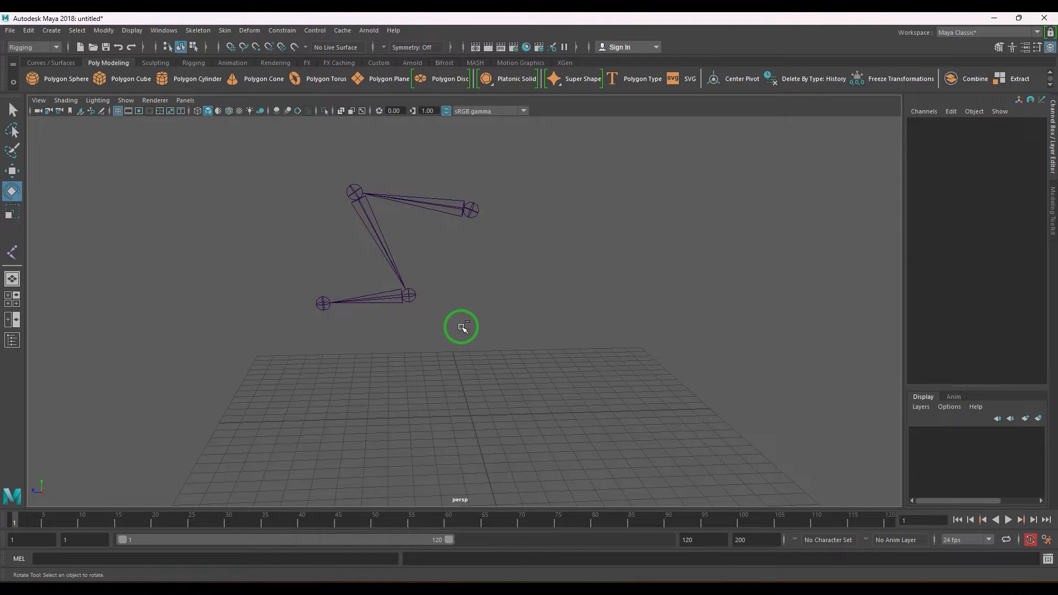
{"action": "key", "text": "ctrl+z"}
{"action": "key", "text": "ctrl+z"}
{"action": "key", "text": "ctrl+z"}
{"action": "key", "text": "ctrl+z"}
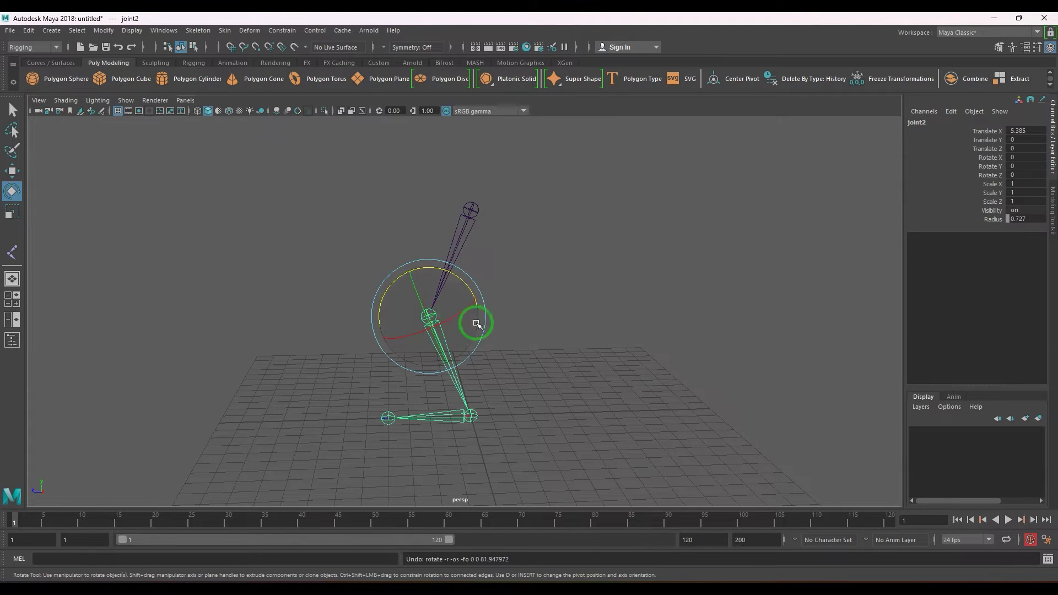
{"action": "left_click", "coordinate": [596, 312]}
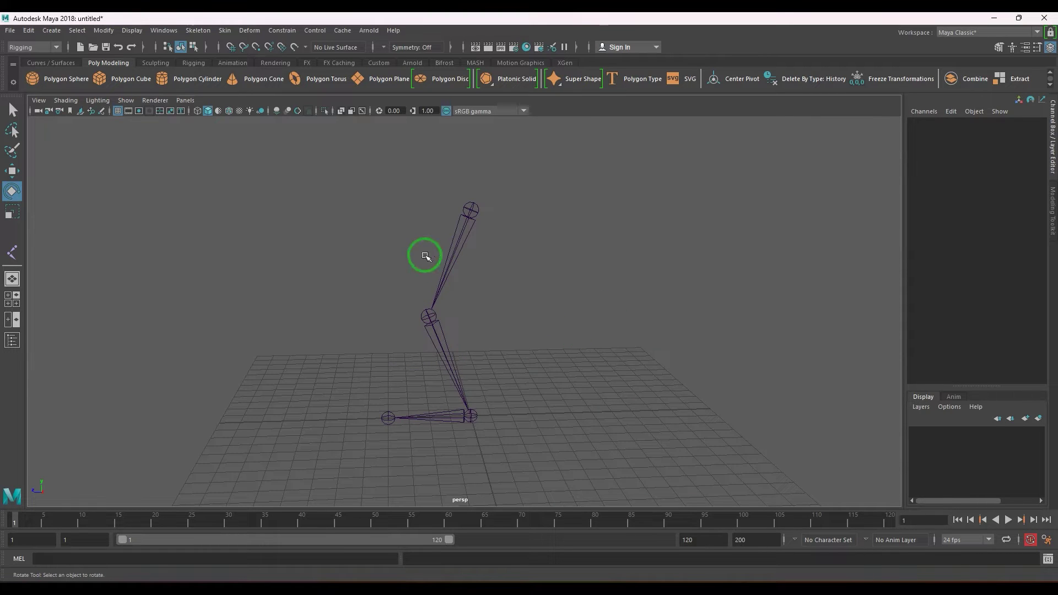
- Try posing the leg with Z rotations of about 44° at the hip, 92° at the knee and 38° at the ankle, and undo them
{"action": "left_click_drag", "start_coordinate": [429, 245], "coordinate": [471, 259]}
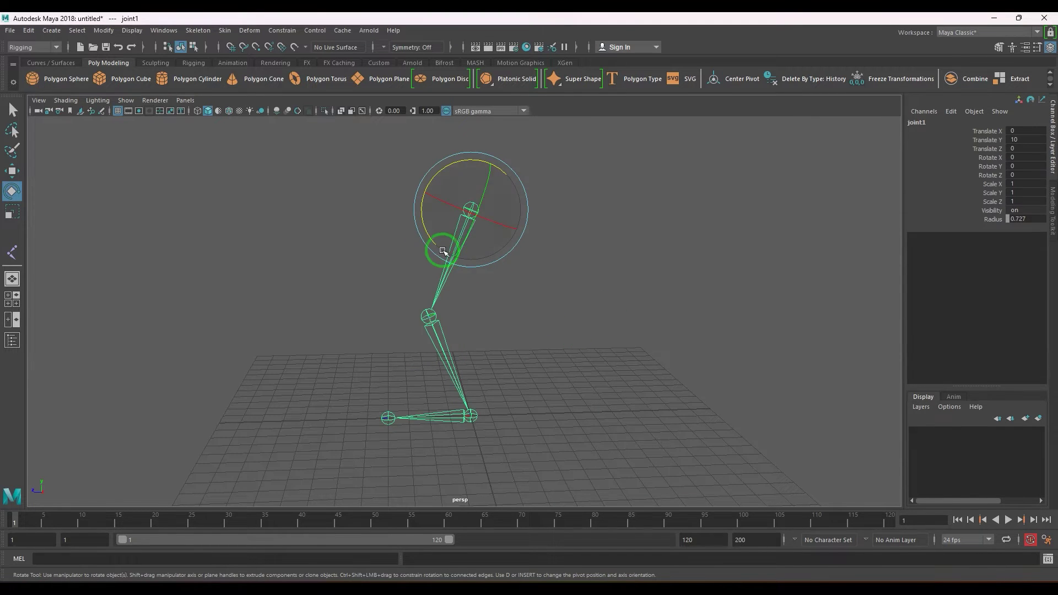
{"action": "left_click_drag", "start_coordinate": [427, 229], "coordinate": [413, 248]}
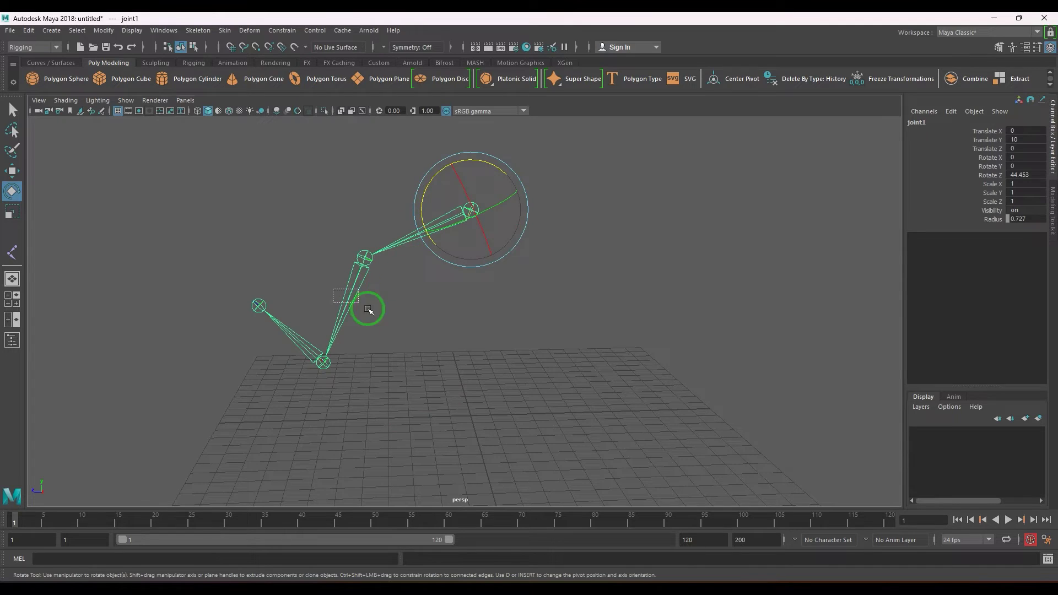
{"action": "key", "text": "Down"}
{"action": "left_click_drag", "start_coordinate": [364, 209], "coordinate": [307, 288]}
{"action": "left_click", "coordinate": [426, 333]}
{"action": "left_click_drag", "start_coordinate": [437, 323], "coordinate": [452, 241]}
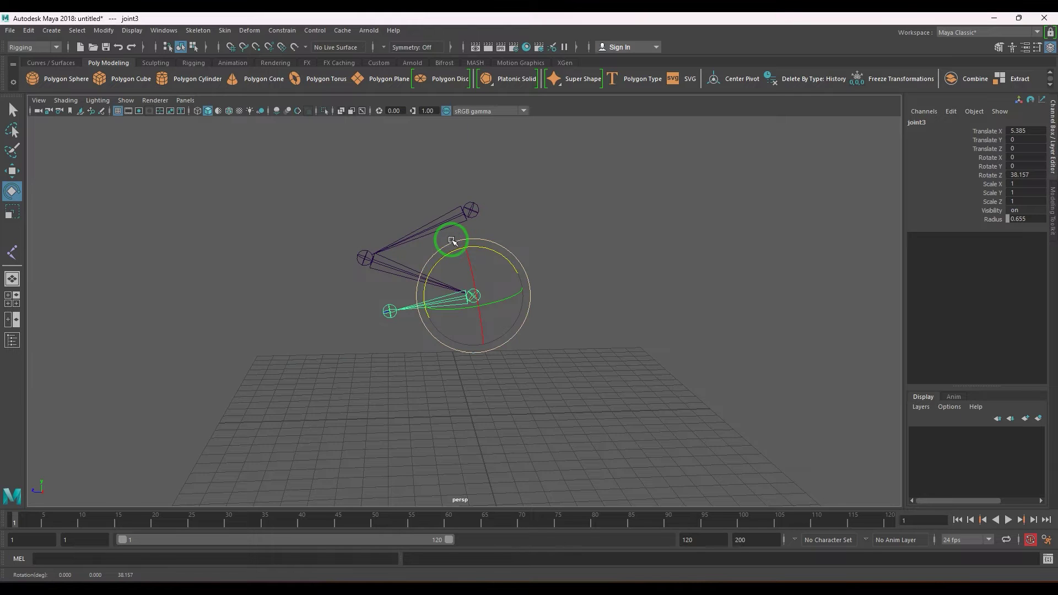
{"action": "key", "text": "ctrl+z"}
{"action": "key", "text": "ctrl+z"}
{"action": "key", "text": "ctrl+z"}
{"action": "key", "text": "ctrl+z"}
{"action": "key", "text": "ctrl+z"}
{"action": "key", "text": "ctrl+z"}
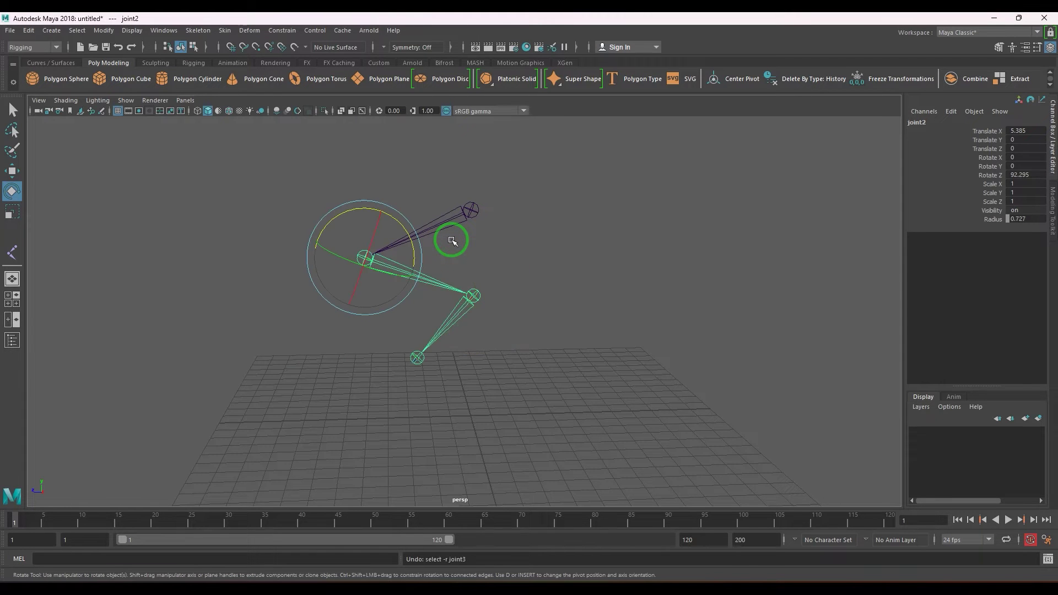
{"action": "left_click", "coordinate": [655, 382]}
- Pose the leg again by rotating hip, knee and ankle, the ankle to about 43° around Z, and restore the original pose
{"action": "left_click_drag", "start_coordinate": [655, 382], "coordinate": [569, 378], "text": "alt"}
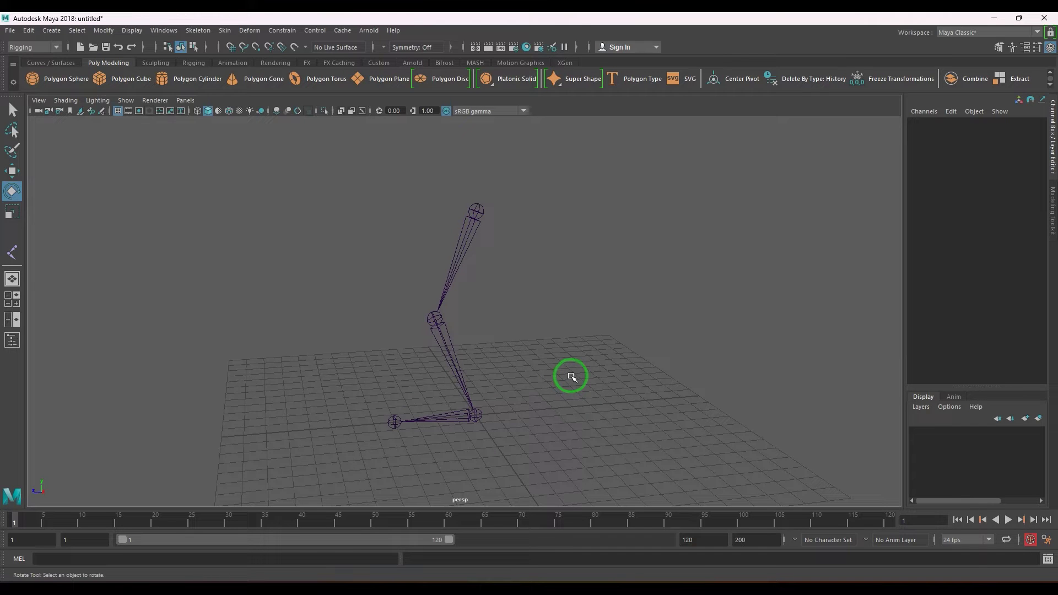
{"action": "left_click", "coordinate": [449, 274]}
{"action": "left_click_drag", "start_coordinate": [434, 224], "coordinate": [411, 330]}
{"action": "left_click", "coordinate": [362, 284]}
{"action": "left_click", "coordinate": [449, 331]}
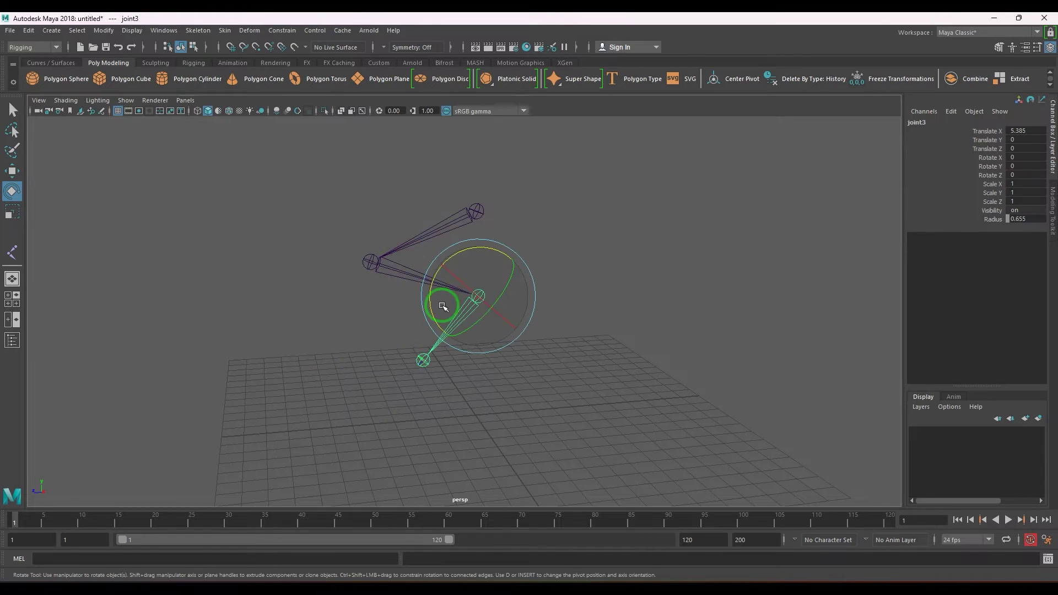
{"action": "left_click_drag", "start_coordinate": [432, 288], "coordinate": [501, 303]}
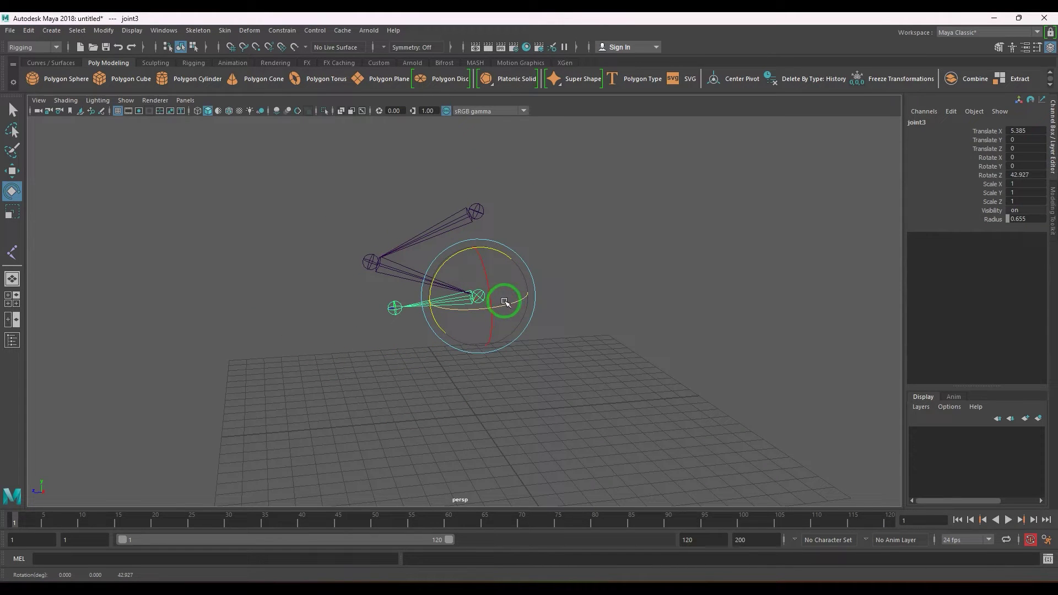
{"action": "key", "text": "ctrl+z"}
{"action": "key", "text": "ctrl+z"}
{"action": "key", "text": "ctrl+z"}
{"action": "key", "text": "ctrl+z"}
{"action": "key", "text": "ctrl+z"}
{"action": "key", "text": "ctrl+z"}
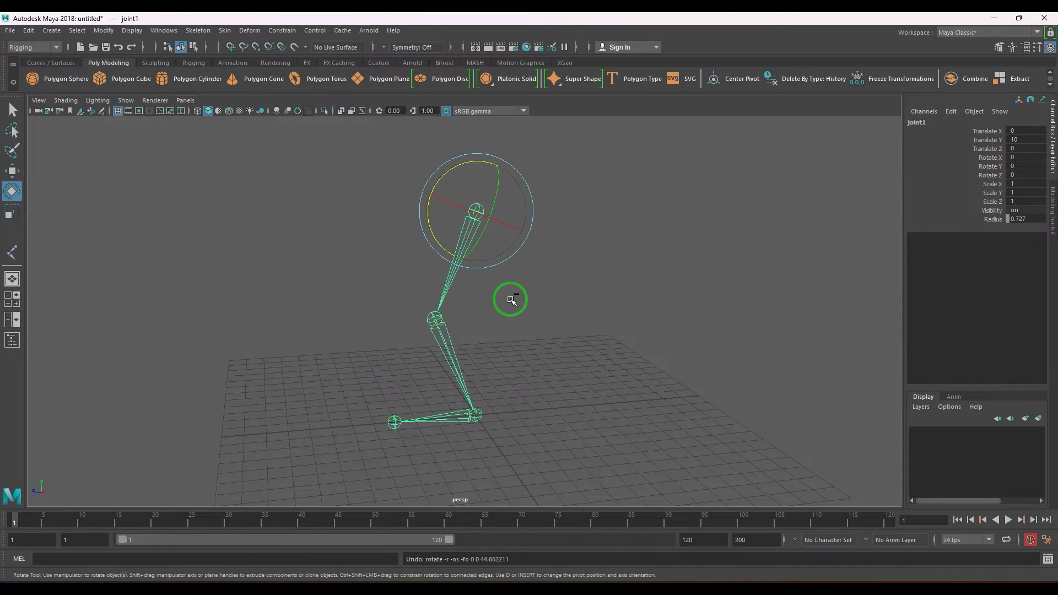
- Start the Create IK Handle tool with its settings open and go through the current solver options
{"action": "left_click", "coordinate": [228, 32]}
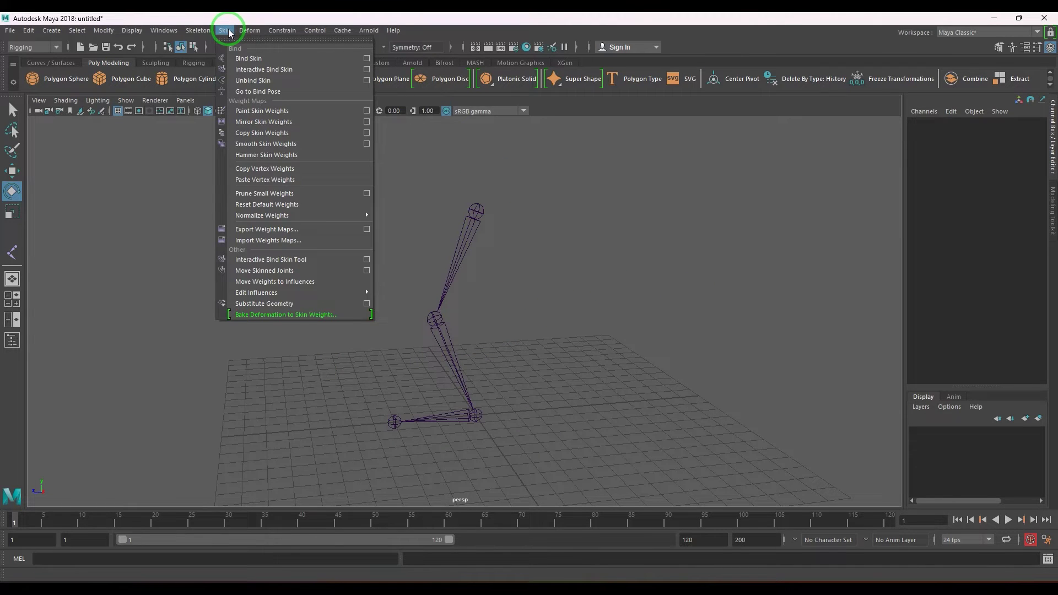
{"action": "mouse_move", "coordinate": [184, 32]}
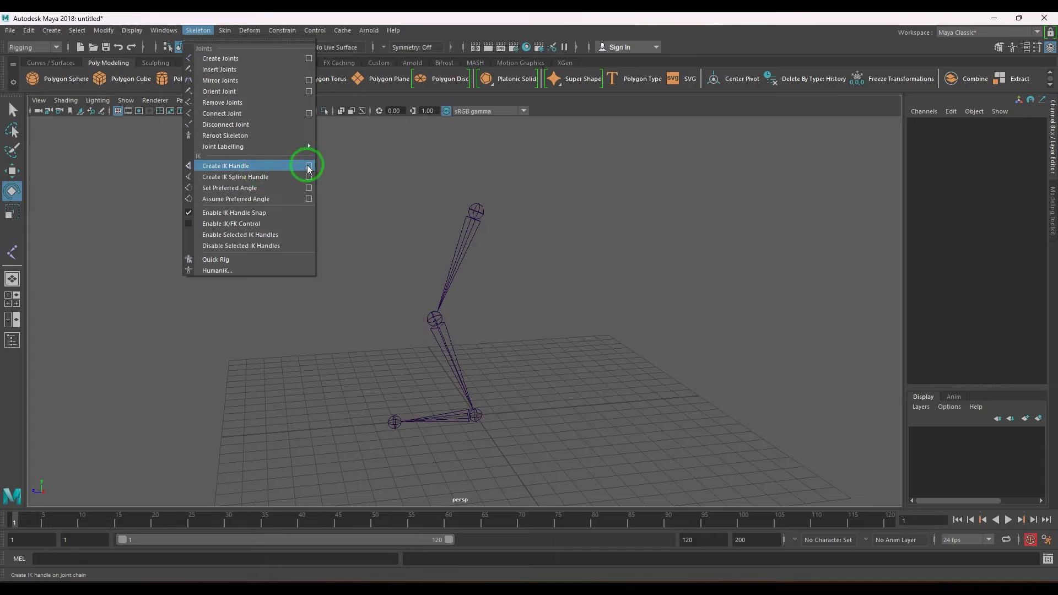
{"action": "left_click", "coordinate": [308, 166]}
{"action": "left_click_drag", "start_coordinate": [229, 116], "coordinate": [658, 121]}
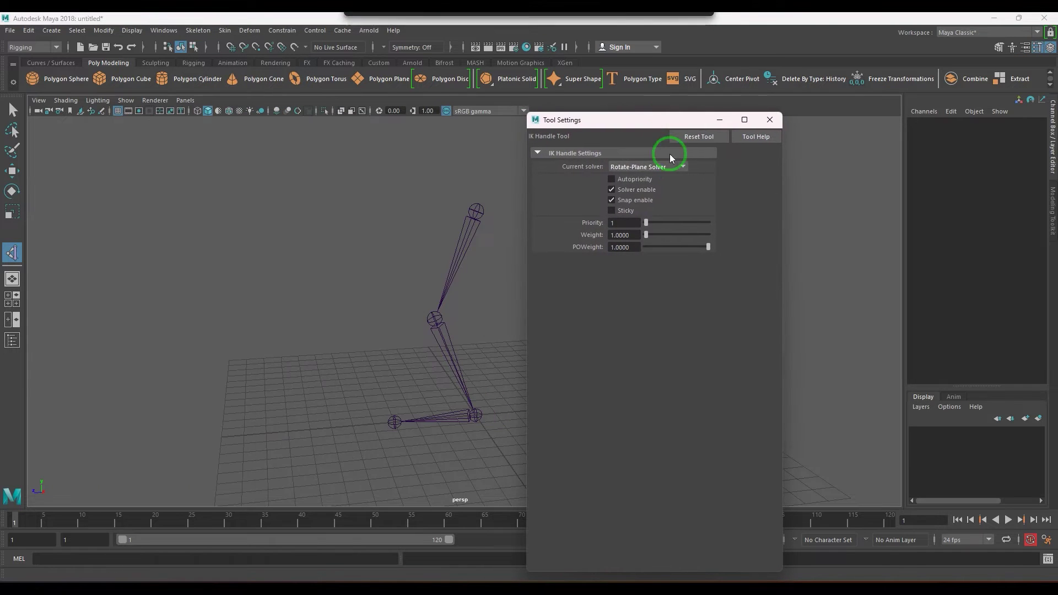
{"action": "left_click", "coordinate": [670, 166]}
{"action": "left_click", "coordinate": [670, 178]}
{"action": "left_click", "coordinate": [670, 164]}
{"action": "left_click", "coordinate": [659, 190]}
{"action": "left_click_drag", "start_coordinate": [656, 124], "coordinate": [832, 115]}
- Set the current solver to Single-Chain Solver and create an IK handle from the hip joint to the ankle joint
{"action": "left_click", "coordinate": [838, 157]}
{"action": "left_click", "coordinate": [835, 169]}
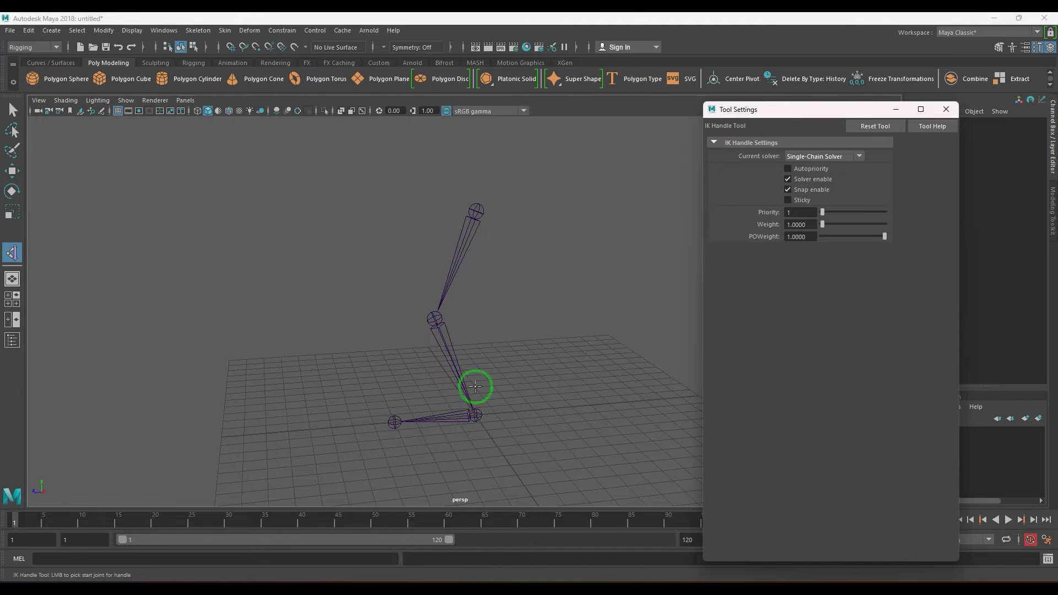
{"action": "left_click", "coordinate": [477, 211]}
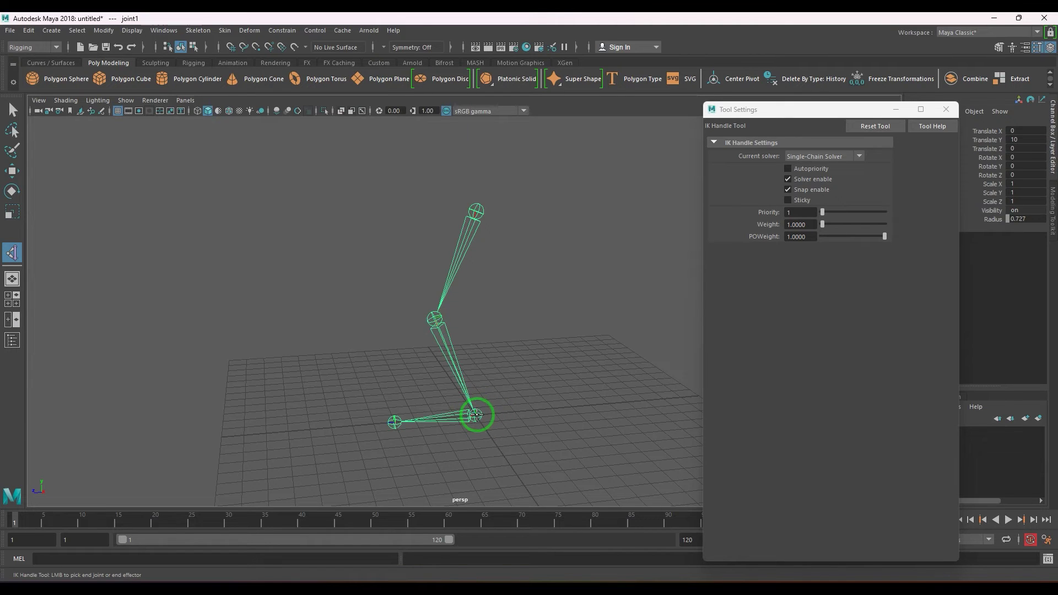
{"action": "left_click", "coordinate": [476, 414]}
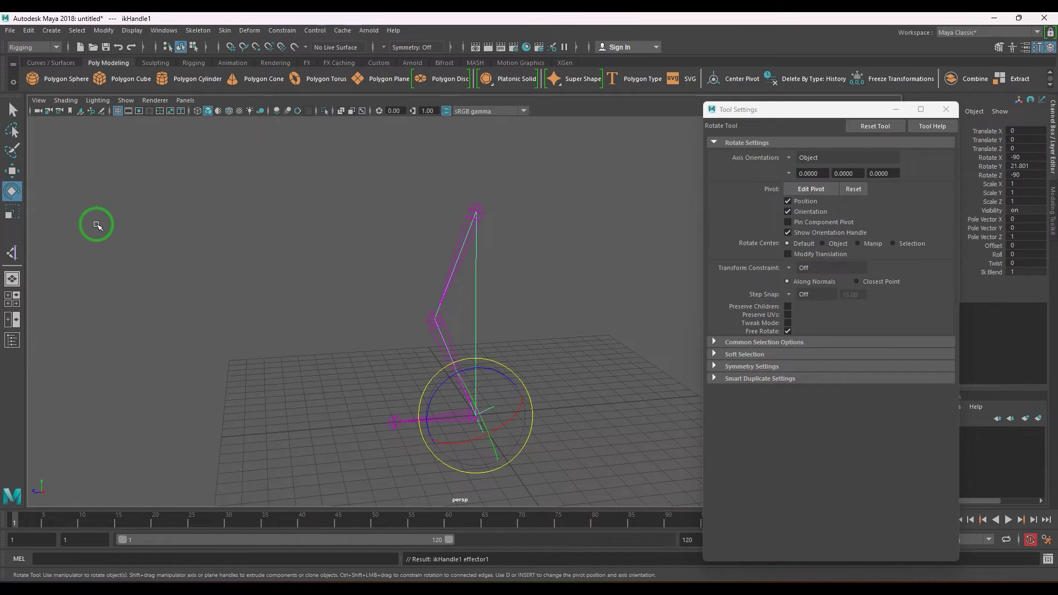
- Select the IK handle at the ankle with the Move tool and set its axis orientation to World
{"action": "left_click", "coordinate": [15, 172]}
{"action": "left_click", "coordinate": [536, 437]}
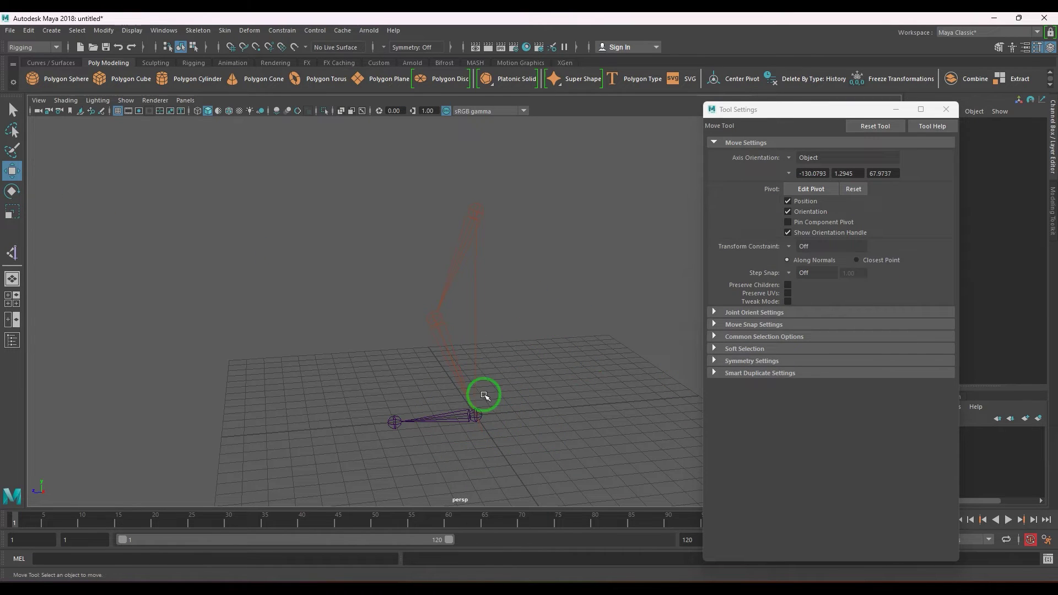
{"action": "left_click_drag", "start_coordinate": [484, 396], "coordinate": [501, 415]}
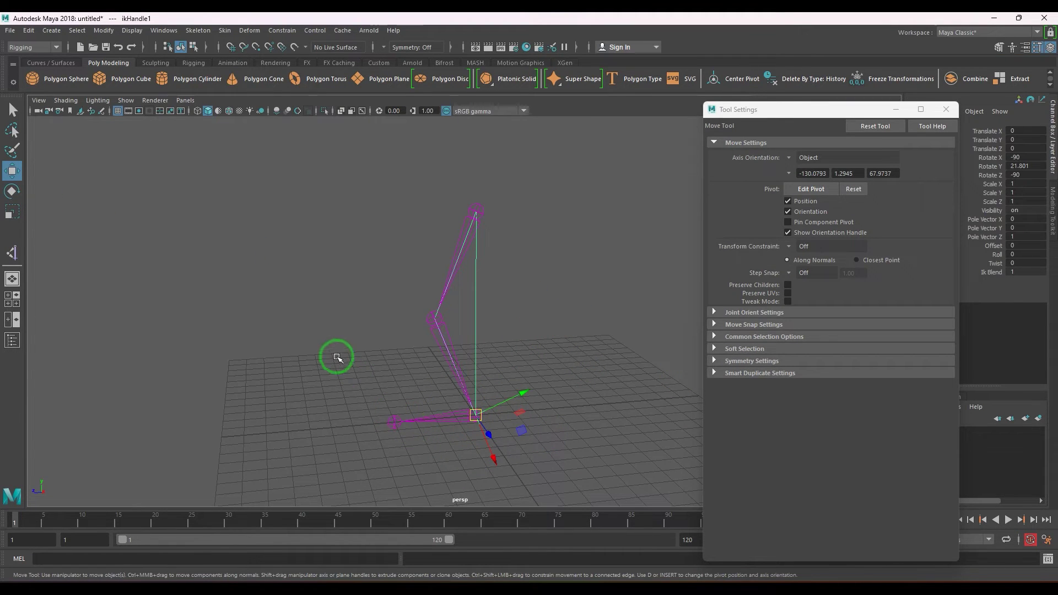
{"action": "key", "text": "w"}
{"action": "left_click_drag", "start_coordinate": [328, 356], "coordinate": [264, 352]}
- Try moving the IK handle to about 4.98 in Y and 5.57 in Z to bend the leg, and undo the trial moves
{"action": "left_click", "coordinate": [592, 427]}
{"action": "left_click_drag", "start_coordinate": [484, 394], "coordinate": [510, 430]}
{"action": "left_click_drag", "start_coordinate": [444, 385], "coordinate": [397, 228]}
{"action": "key", "text": "ctrl+z"}
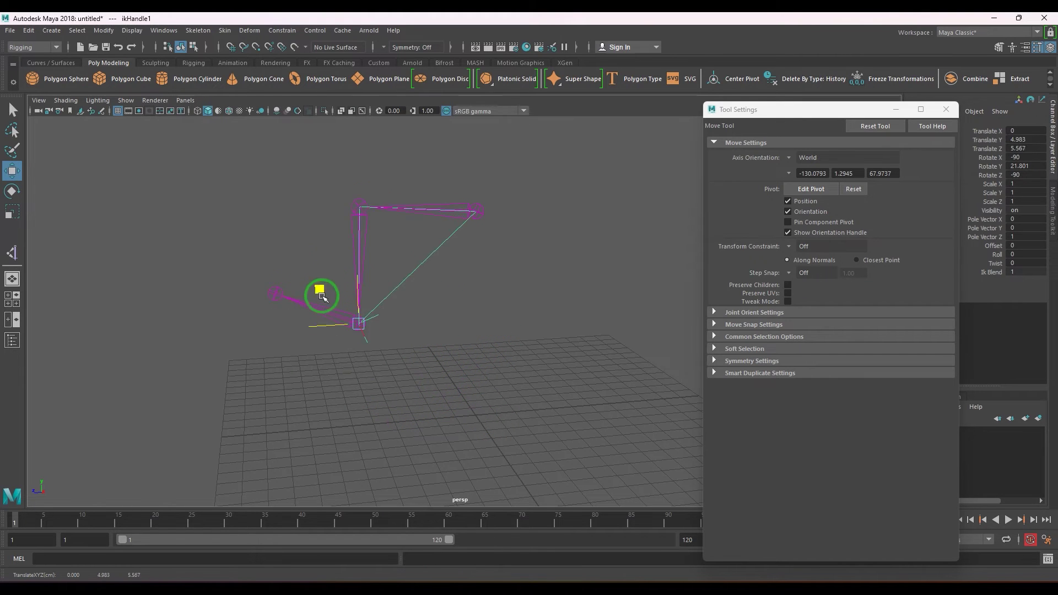
{"action": "left_click_drag", "start_coordinate": [321, 307], "coordinate": [466, 295]}
{"action": "key", "text": "ctrl+z"}
- Raise the IK handle to about 4.375 in Translate Y, close the tool settings and clear the selection
{"action": "left_click_drag", "start_coordinate": [496, 330], "coordinate": [479, 236], "text": "alt"}
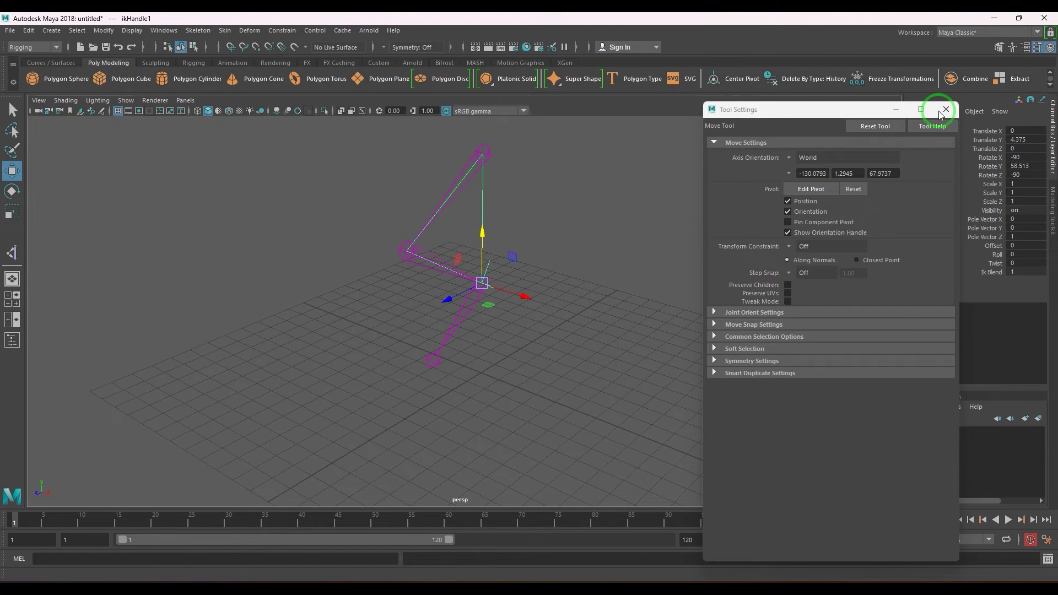
{"action": "left_click", "coordinate": [940, 114]}
{"action": "left_click", "coordinate": [661, 257]}
- Lighten the viewport background, hide the grid and reselect the IK handle
{"action": "left_click_drag", "start_coordinate": [662, 258], "coordinate": [555, 331], "text": "alt"}
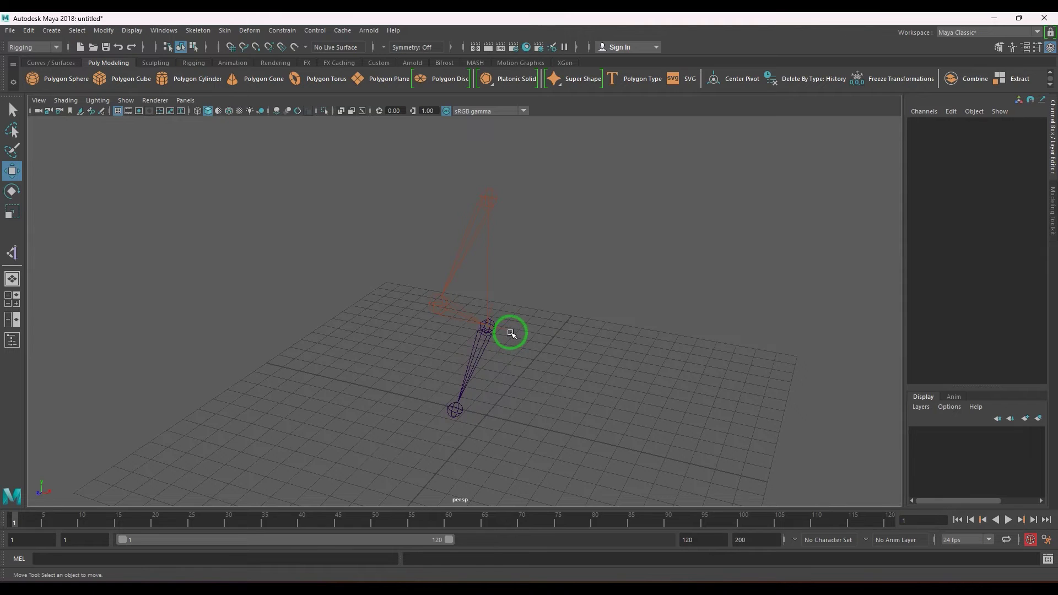
{"action": "key", "text": "alt+b"}
{"action": "left_click", "coordinate": [118, 110]}
{"action": "left_click_drag", "start_coordinate": [432, 272], "coordinate": [507, 322], "text": "alt"}
{"action": "left_click", "coordinate": [497, 349]}
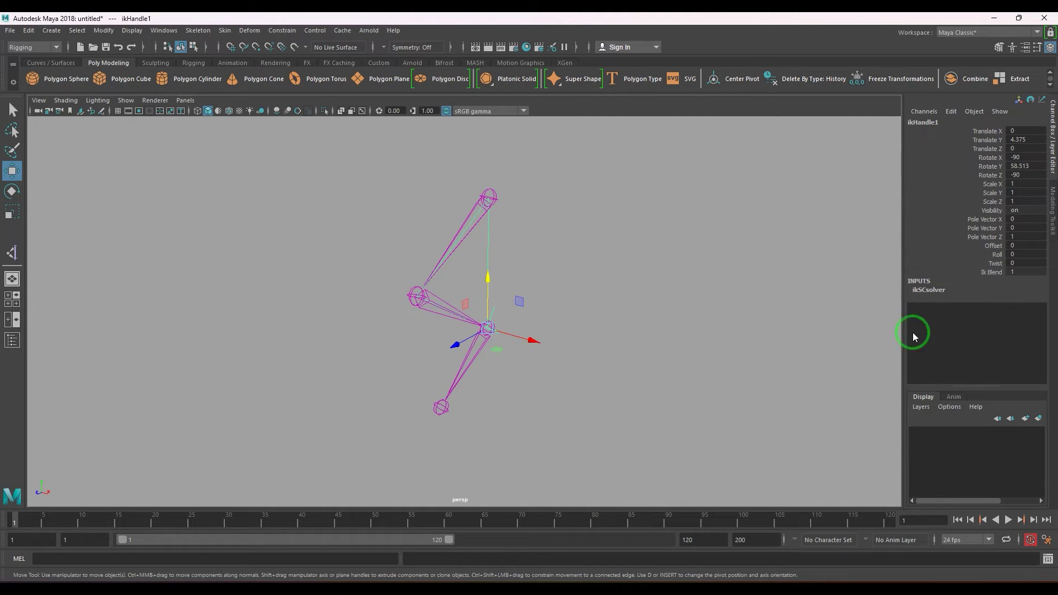
- Examine the IK handle's skeleton info, handle attributes and solver attributes in the Attribute Editor, and close it
{"action": "left_click", "coordinate": [1027, 53]}
{"action": "left_click_drag", "start_coordinate": [236, 113], "coordinate": [761, 120]}
{"action": "left_click", "coordinate": [730, 347]}
{"action": "left_click", "coordinate": [730, 347]}
{"action": "left_click", "coordinate": [723, 359]}
{"action": "scroll", "coordinate": [723, 361], "scroll_direction": "down", "scroll_amount": 3}
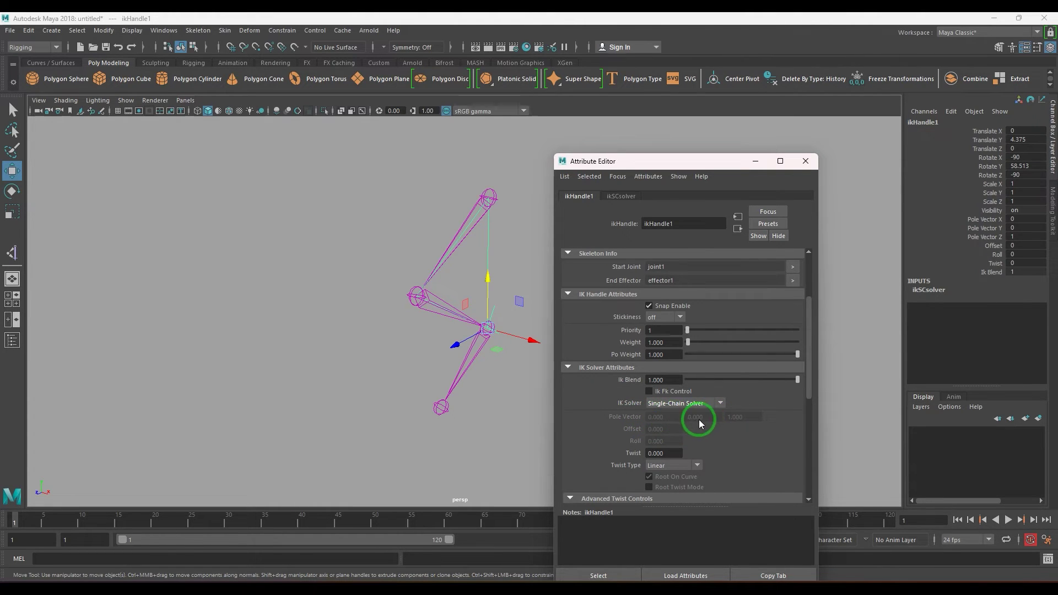
{"action": "left_click", "coordinate": [805, 162]}
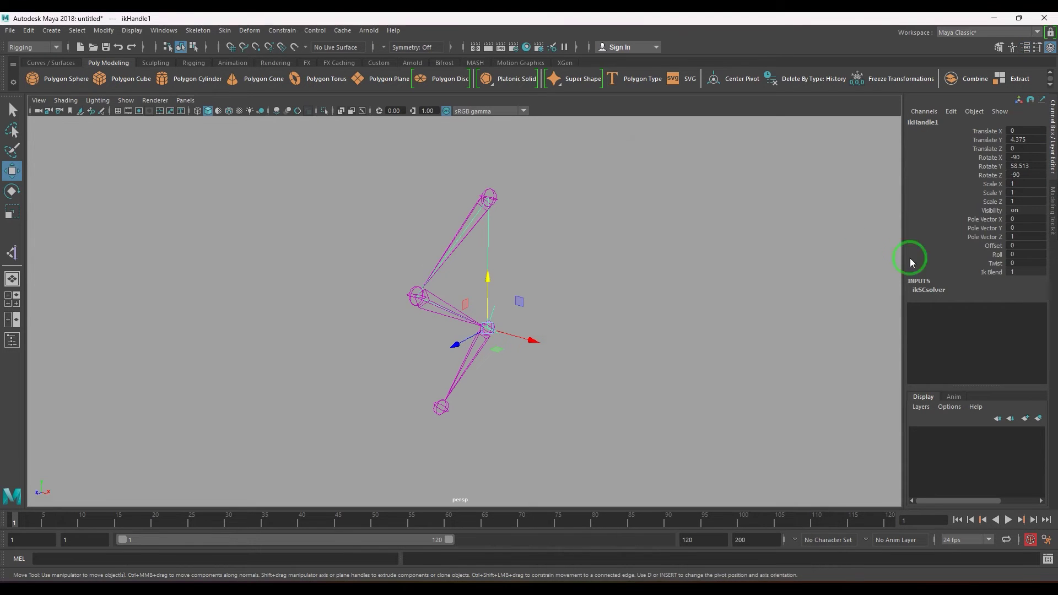
- Try swinging the knee by changing the IK handle's pole vector to X 15.5, Y 7.4 and Z -8.1
{"action": "left_click", "coordinate": [985, 219]}
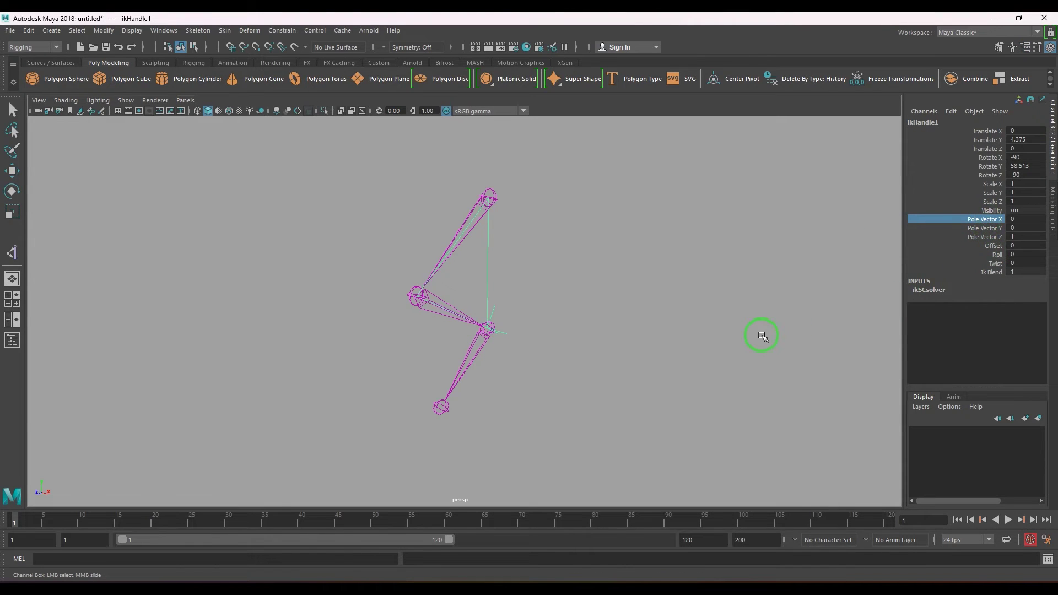
{"action": "key", "text": "alt+b"}
{"action": "key", "text": "alt+b"}
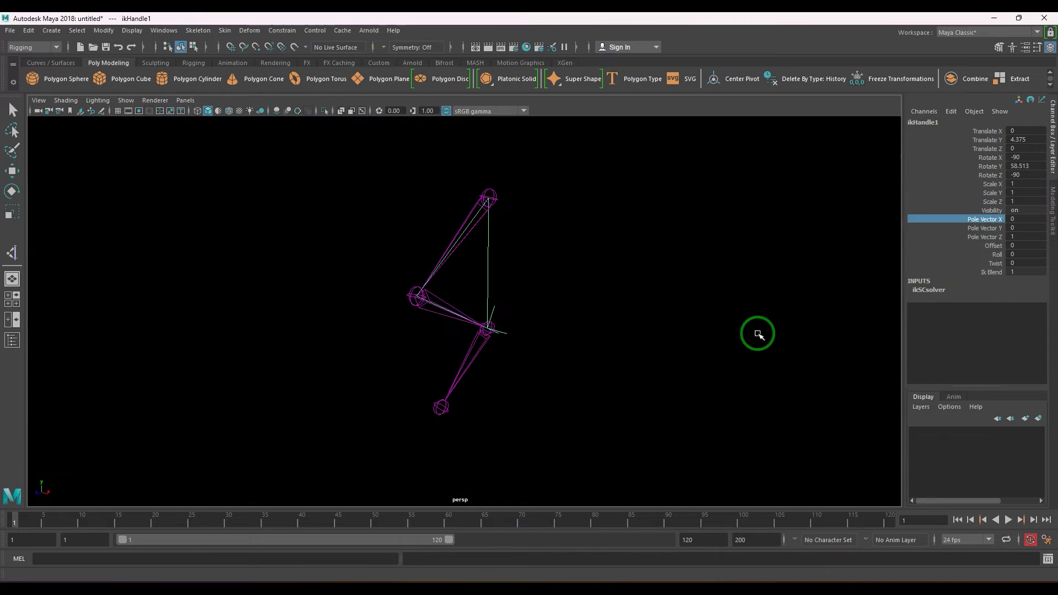
{"action": "middle_click_drag", "start_coordinate": [642, 342], "coordinate": [684, 296]}
{"action": "left_click", "coordinate": [987, 219]}
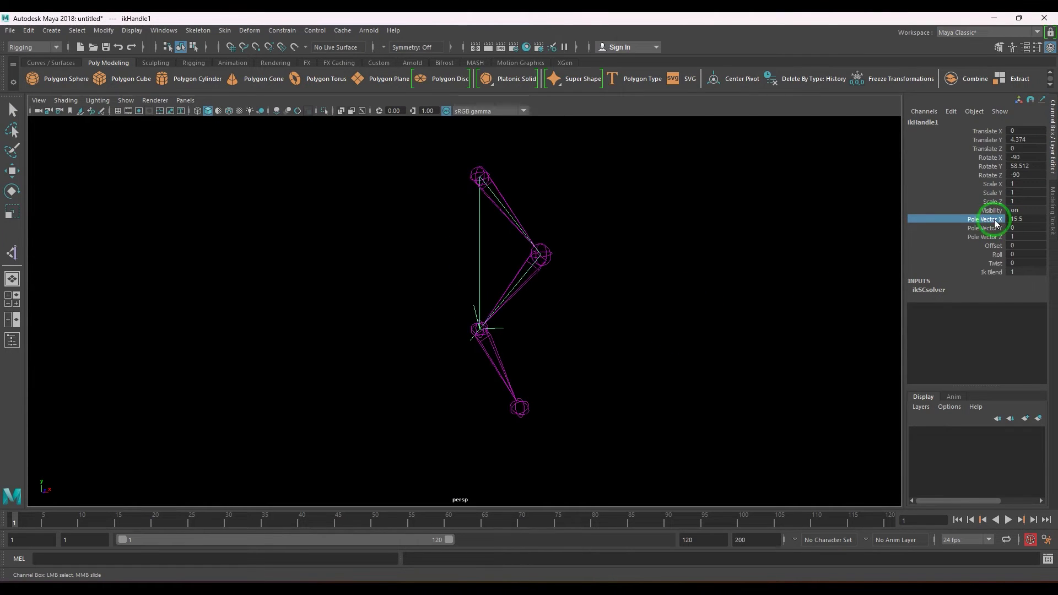
{"action": "left_click", "coordinate": [989, 227]}
{"action": "middle_click_drag", "start_coordinate": [631, 274], "coordinate": [597, 333]}
{"action": "left_click", "coordinate": [990, 237]}
{"action": "left_click", "coordinate": [578, 365]}
{"action": "left_click", "coordinate": [498, 306]}
{"action": "key", "text": "w"}
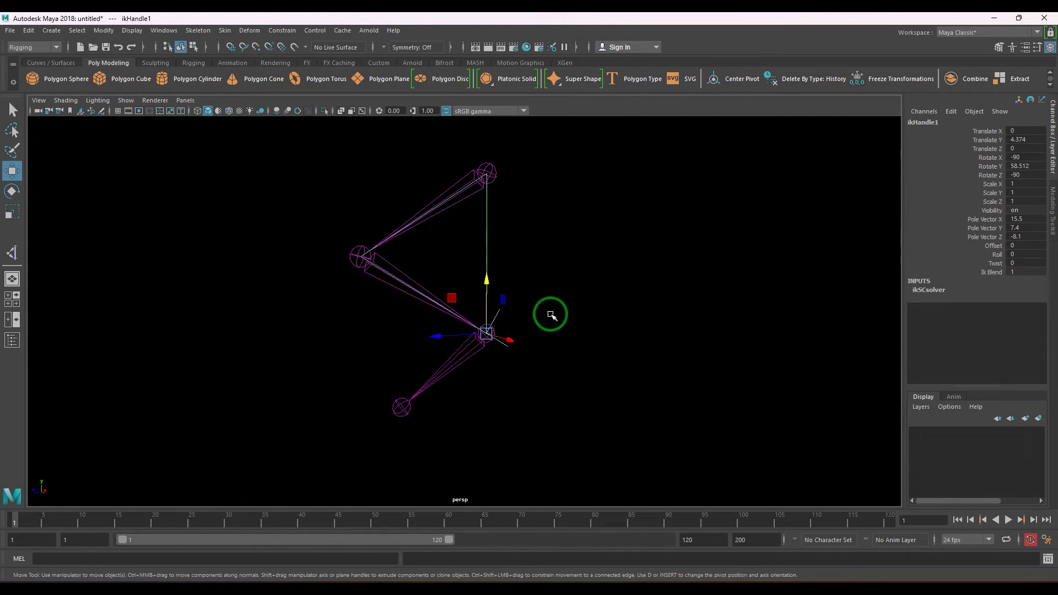
- Delete the IK handle and reset the Z rotation of the hip and knee joints to 0
{"action": "left_click", "coordinate": [551, 317]}
{"action": "left_click", "coordinate": [461, 208]}
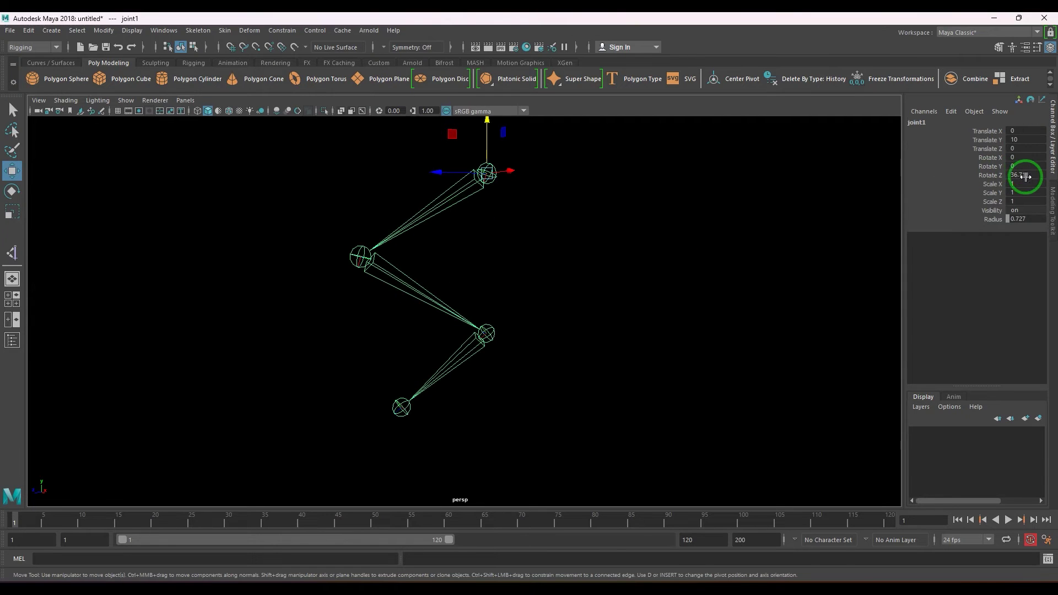
{"action": "double_click", "coordinate": [1025, 176]}
{"action": "type", "text": "0"}
{"action": "key", "text": "Return"}
{"action": "left_click", "coordinate": [515, 323]}
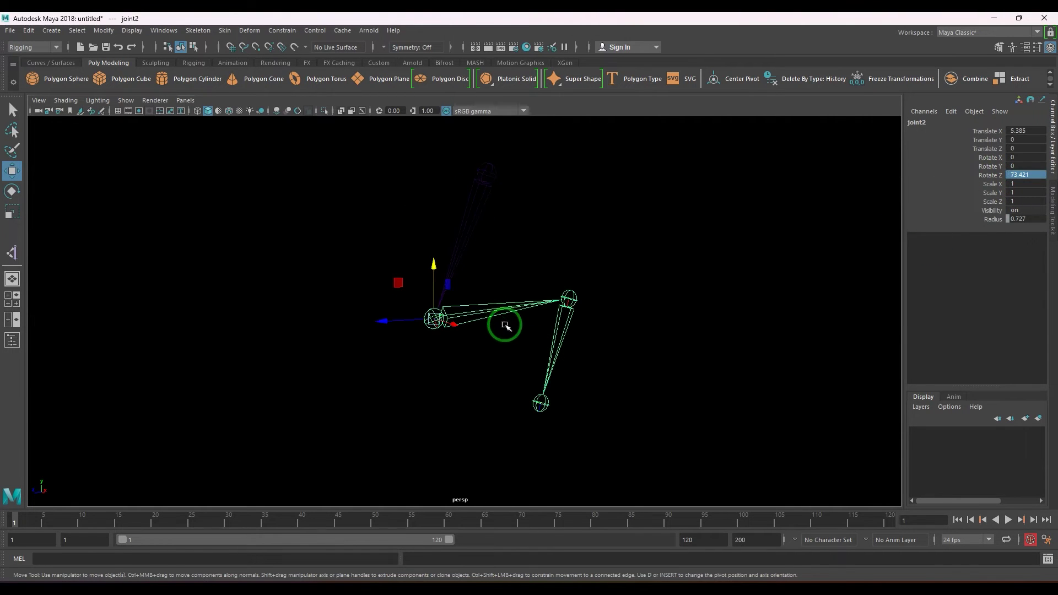
{"action": "double_click", "coordinate": [1031, 174]}
{"action": "type", "text": "0"}
{"action": "key", "text": "Return"}
{"action": "left_click", "coordinate": [450, 466]}
{"action": "left_click", "coordinate": [590, 312]}
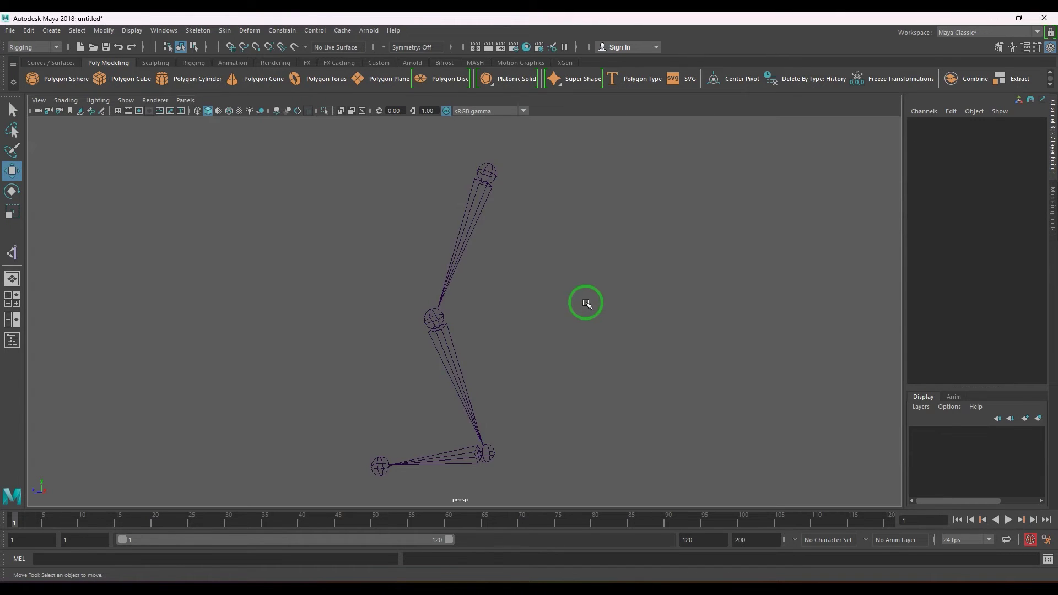
- Start the Create IK Handle tool with its settings open and set the current solver to Rotate-Plane Solver
{"action": "left_click_drag", "start_coordinate": [585, 303], "coordinate": [568, 323], "text": "alt"}
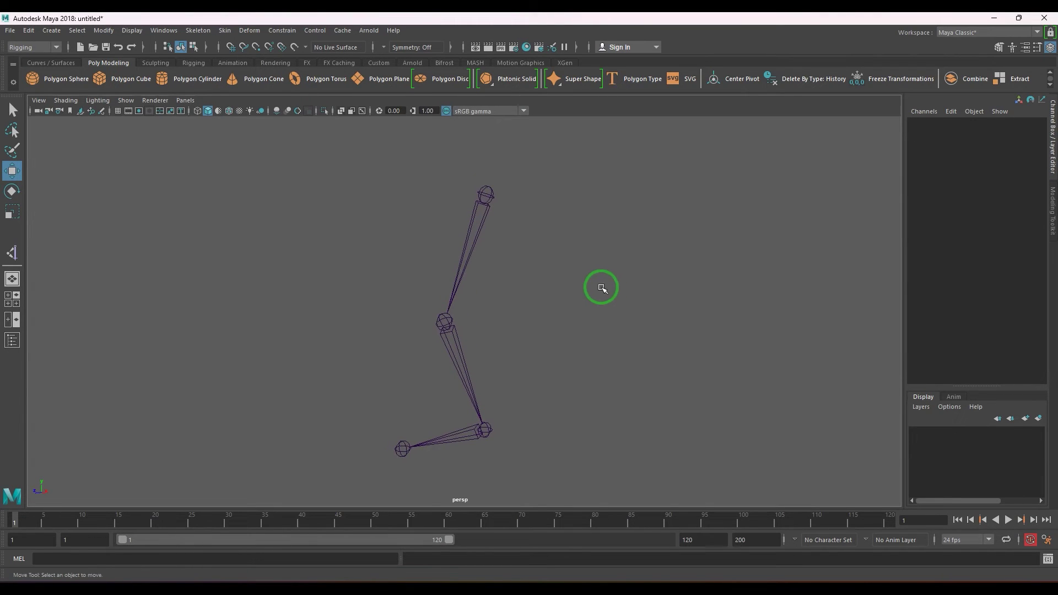
{"action": "left_click_drag", "start_coordinate": [450, 216], "coordinate": [499, 259]}
{"action": "left_click", "coordinate": [574, 307]}
{"action": "left_click", "coordinate": [538, 278]}
{"action": "left_click", "coordinate": [203, 31]}
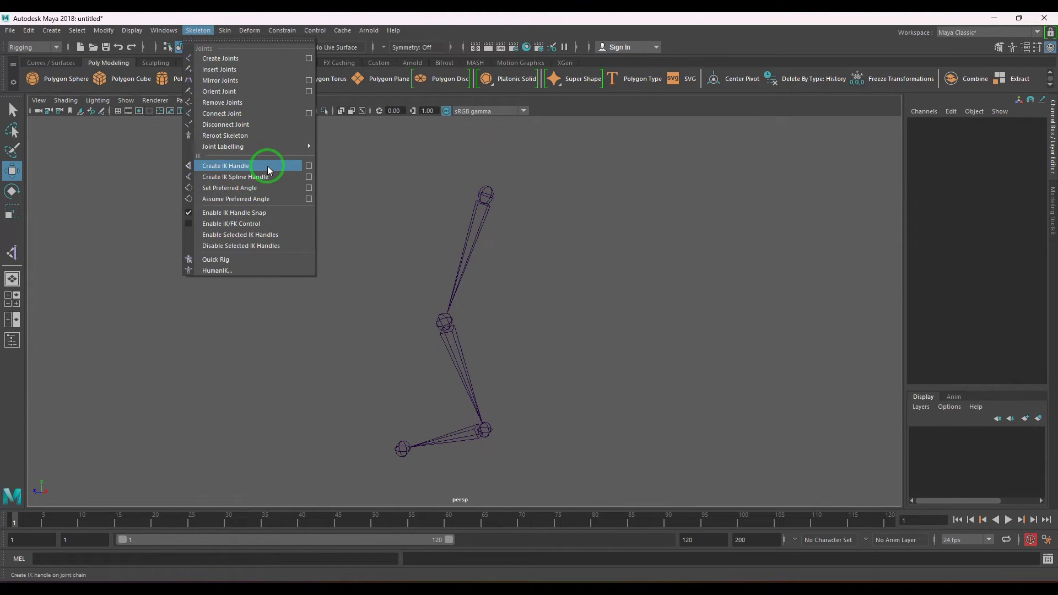
{"action": "left_click", "coordinate": [308, 166]}
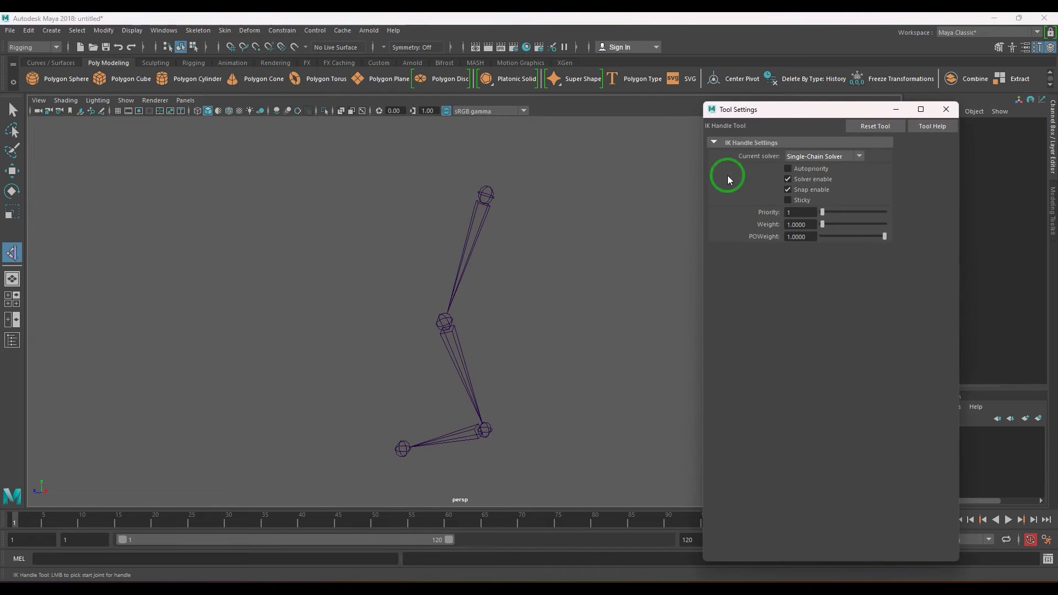
{"action": "left_click", "coordinate": [811, 157]}
{"action": "left_click", "coordinate": [820, 181]}
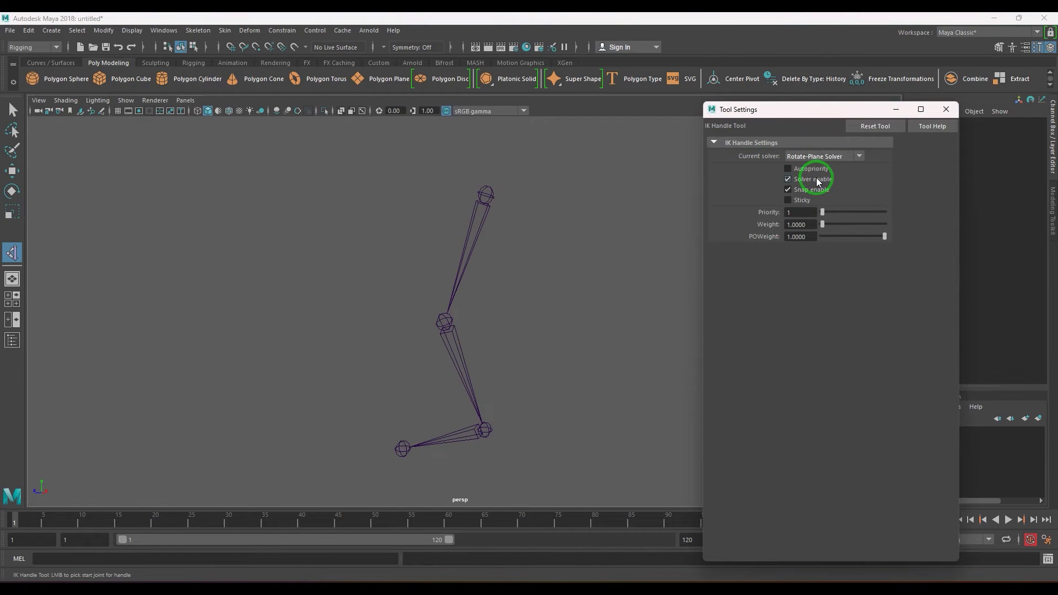
- Create the IK handle from the hip joint to the ankle joint and close the tool settings
{"action": "left_click", "coordinate": [489, 196]}
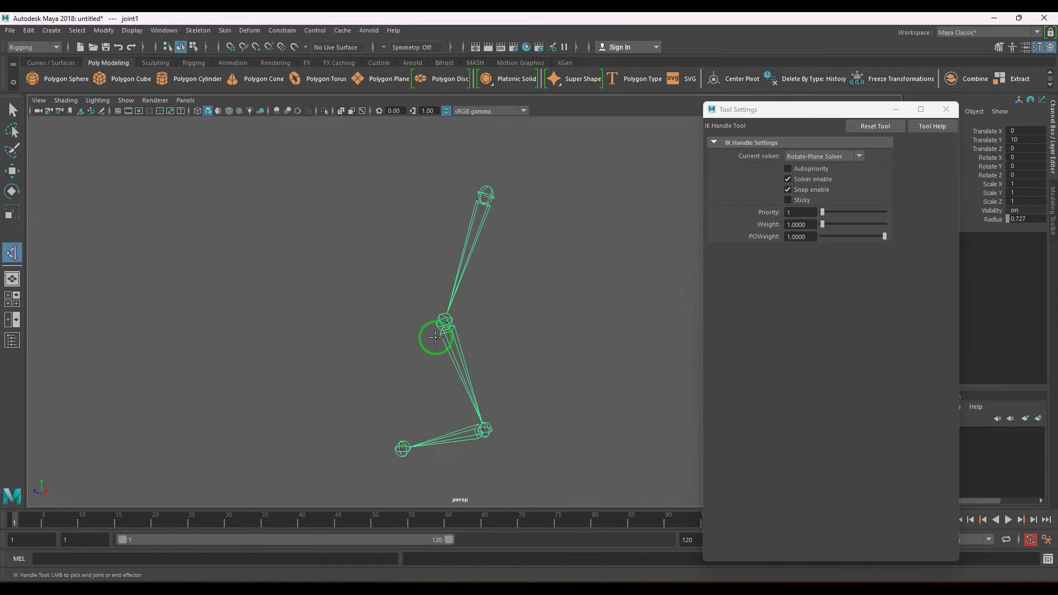
{"action": "left_click", "coordinate": [487, 429]}
{"action": "key", "text": "w"}
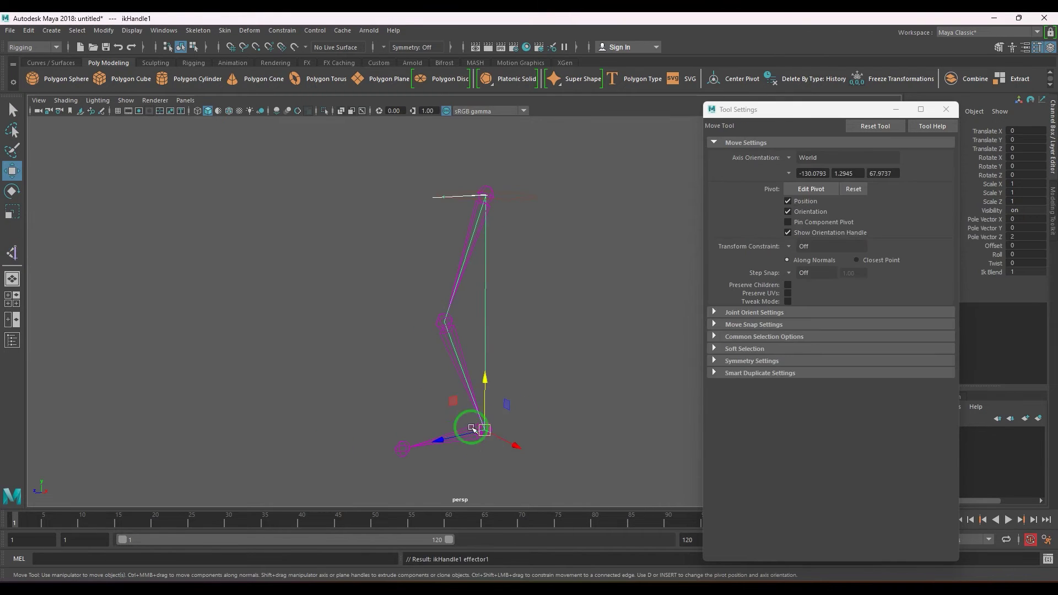
{"action": "left_click", "coordinate": [946, 110]}
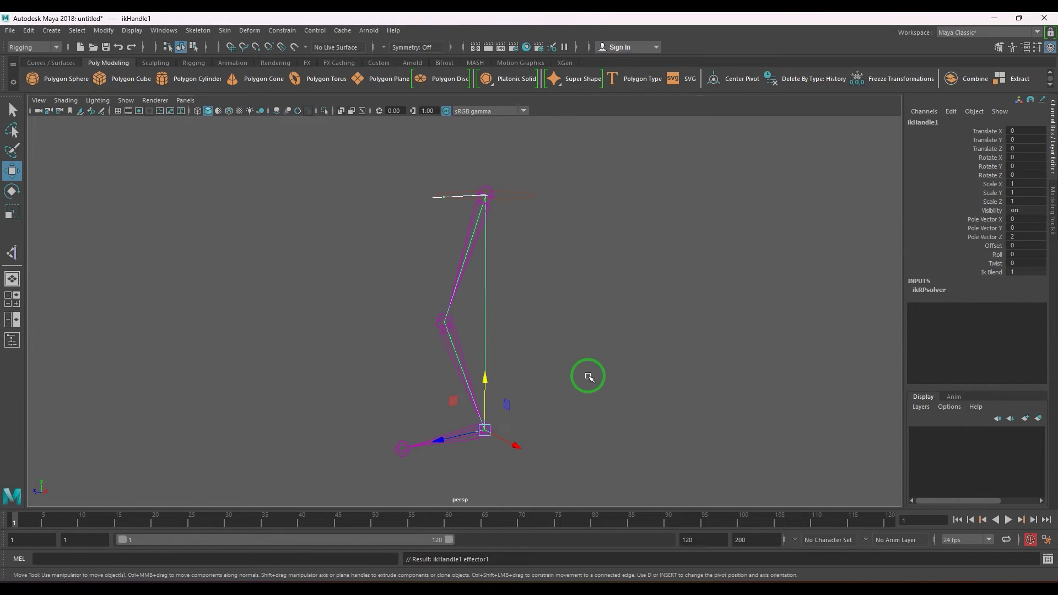
- Lighten the viewport background and examine the rotate-plane ring and pole vector indicator at the hip joint
{"action": "key", "text": "alt+b"}
{"action": "left_click_drag", "start_coordinate": [559, 306], "coordinate": [565, 332], "text": "alt"}
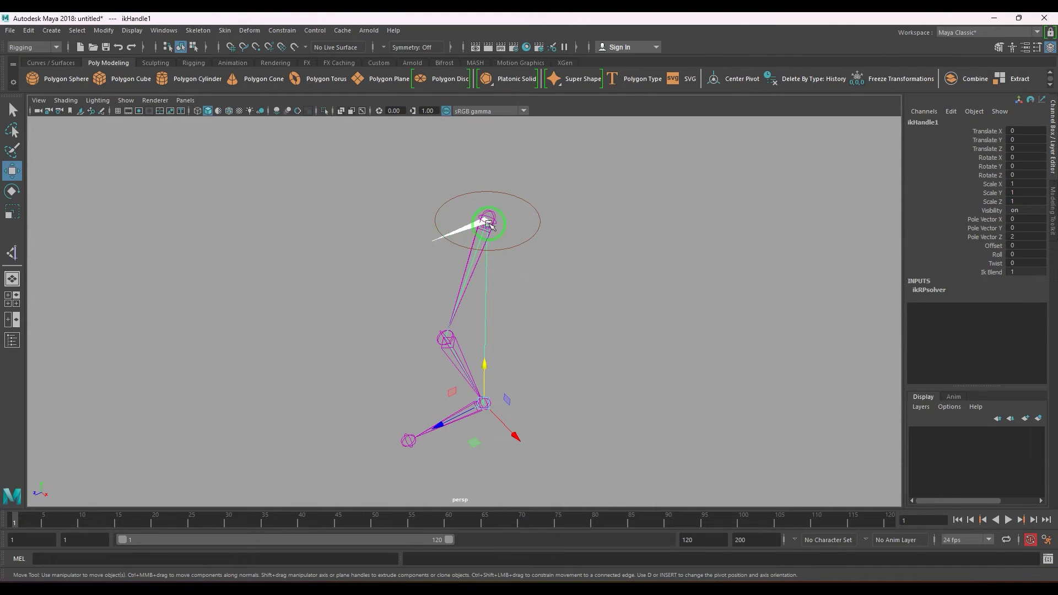
{"action": "left_click_drag", "start_coordinate": [491, 220], "coordinate": [555, 295], "text": "alt"}
{"action": "left_click", "coordinate": [561, 357]}
{"action": "left_click_drag", "start_coordinate": [515, 419], "coordinate": [515, 419]}
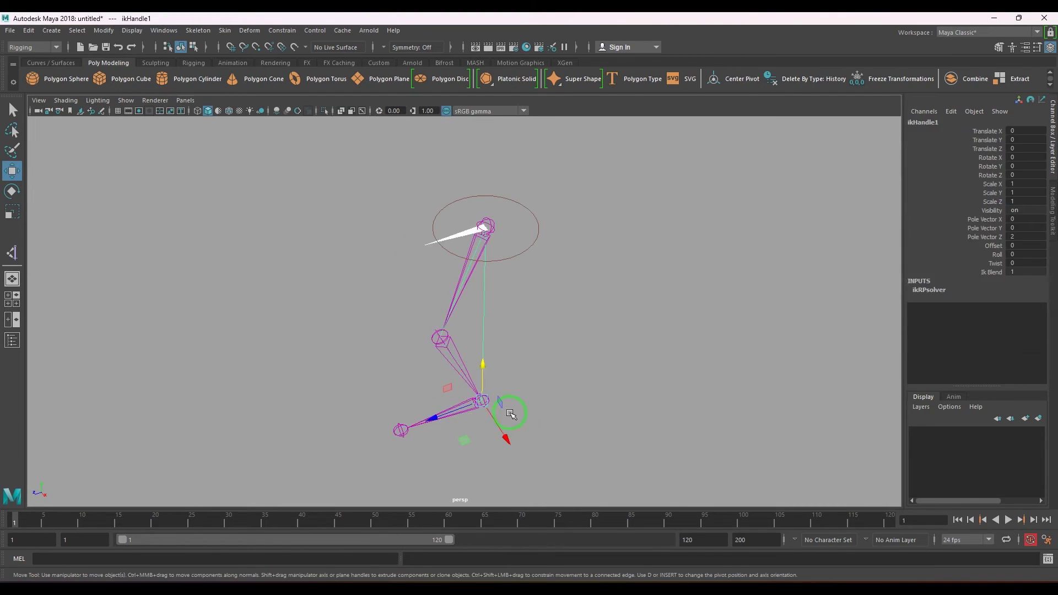
- Try raising the rotate-plane IK handle to about 5.8 in Translate Y, and undo the move
{"action": "left_click_drag", "start_coordinate": [483, 370], "coordinate": [438, 277]}
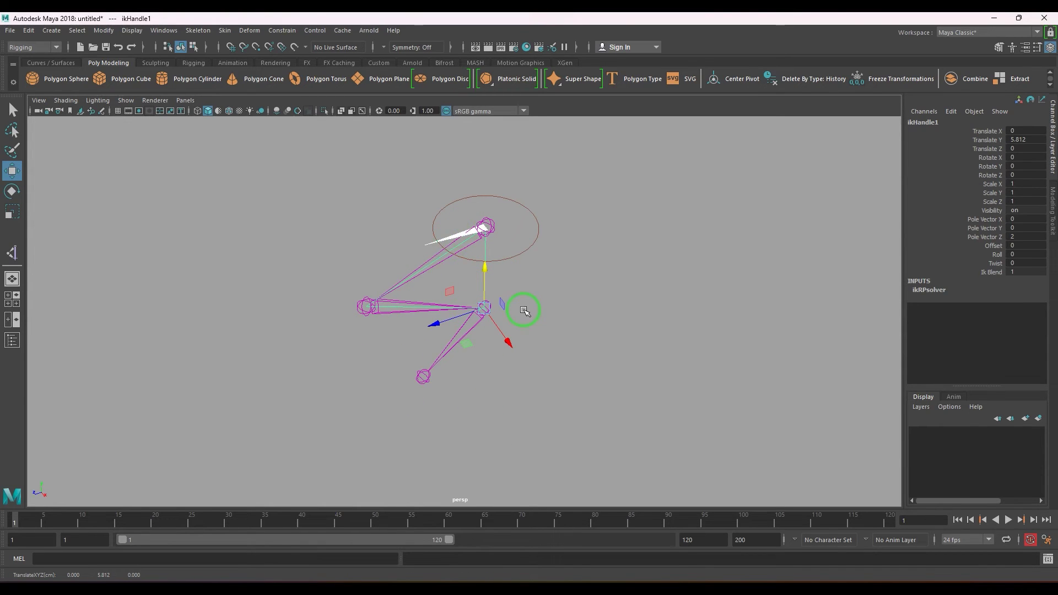
{"action": "left_click_drag", "start_coordinate": [524, 311], "coordinate": [590, 333], "text": "alt"}
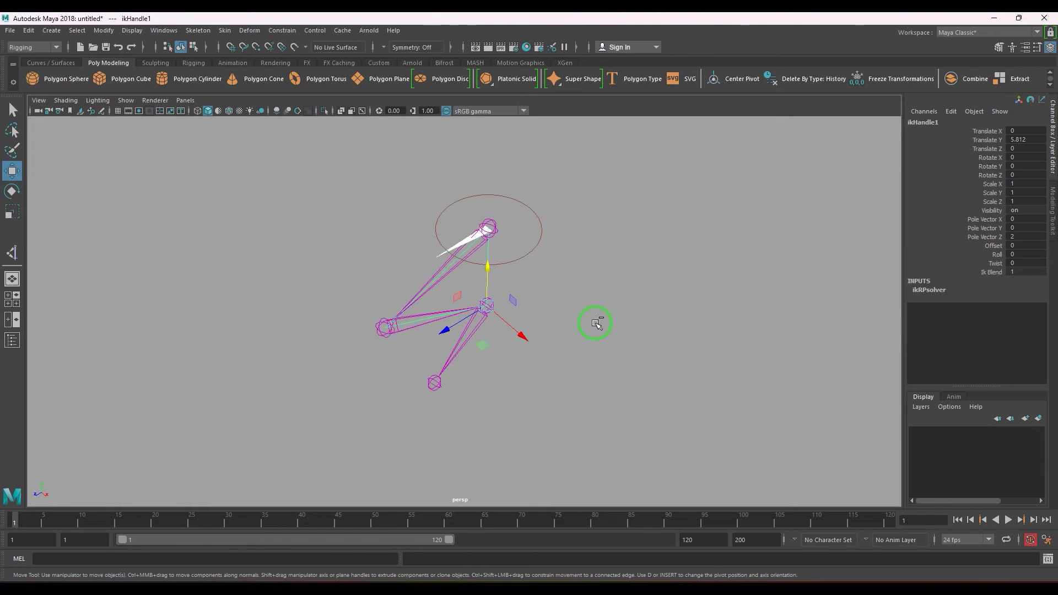
{"action": "key", "text": "ctrl+z"}
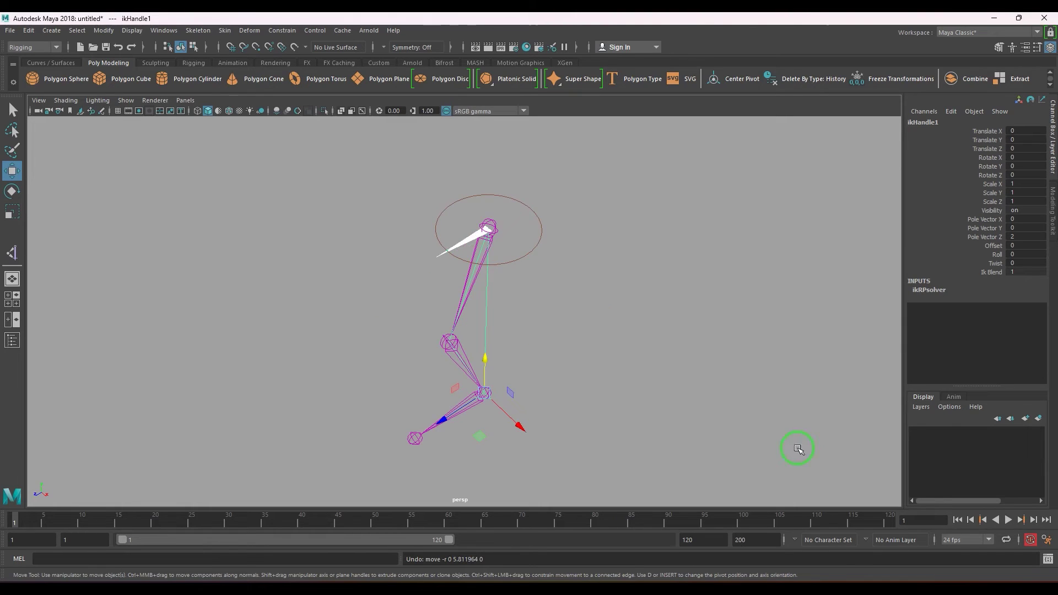
- Try Pole Vector X at 2.7 with the IK handle raised to about 5.85 in Y, and undo both changes
{"action": "left_click", "coordinate": [985, 219]}
{"action": "middle_click_drag", "start_coordinate": [663, 337], "coordinate": [469, 427]}
{"action": "key", "text": "w"}
{"action": "left_click_drag", "start_coordinate": [480, 361], "coordinate": [478, 265]}
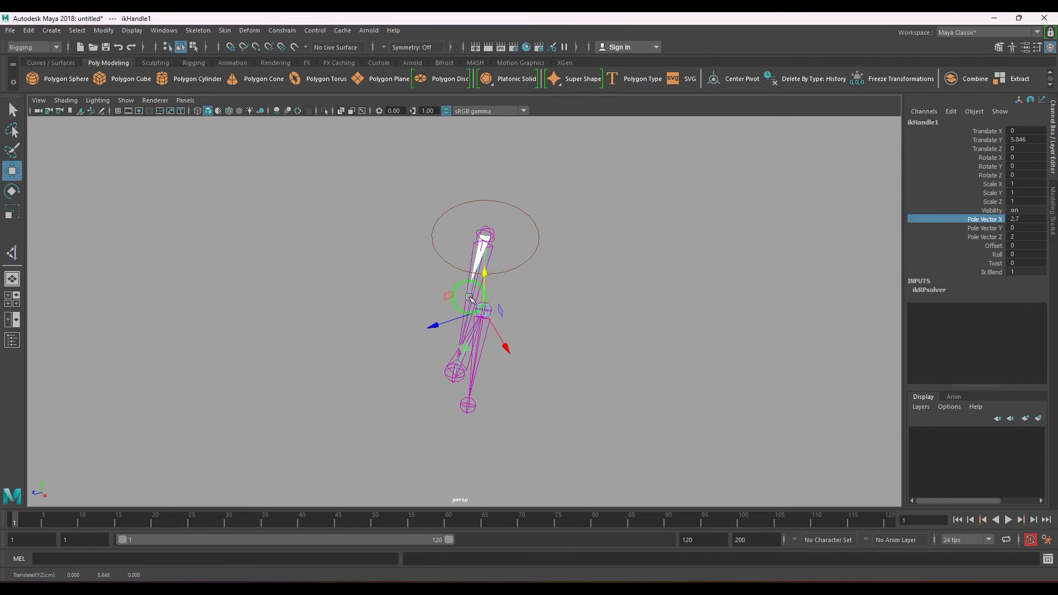
{"action": "key", "text": "ctrl+z"}
{"action": "key", "text": "ctrl+z"}
{"action": "left_click_drag", "start_coordinate": [644, 369], "coordinate": [664, 363], "text": "alt"}
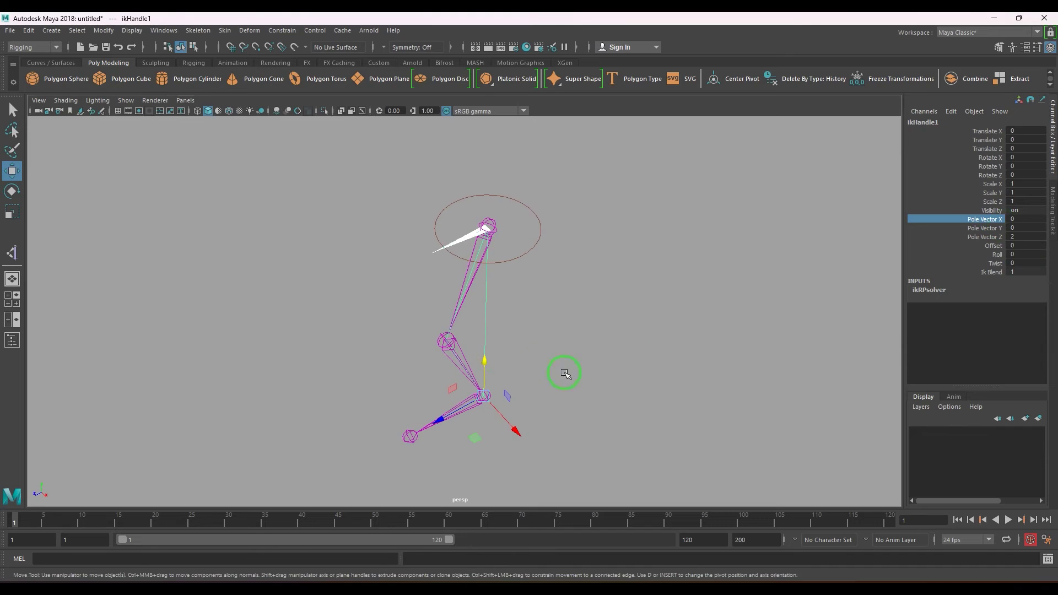
- Raise the IK handle to about 4.67 in Translate Y, try swinging the knee with Pole Vector X and reset it to 0
{"action": "left_click_drag", "start_coordinate": [485, 362], "coordinate": [485, 325]}
{"action": "left_click", "coordinate": [984, 219]}
{"action": "middle_click_drag", "start_coordinate": [719, 346], "coordinate": [869, 347]}
{"action": "double_click", "coordinate": [1026, 219]}
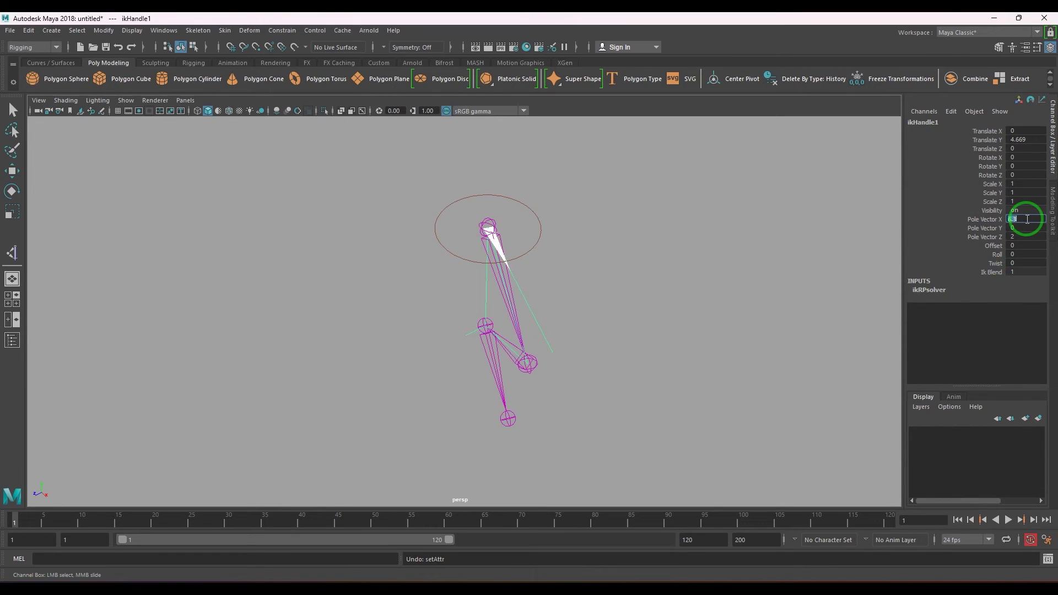
{"action": "type", "text": "0"}
{"action": "key", "text": "Return"}
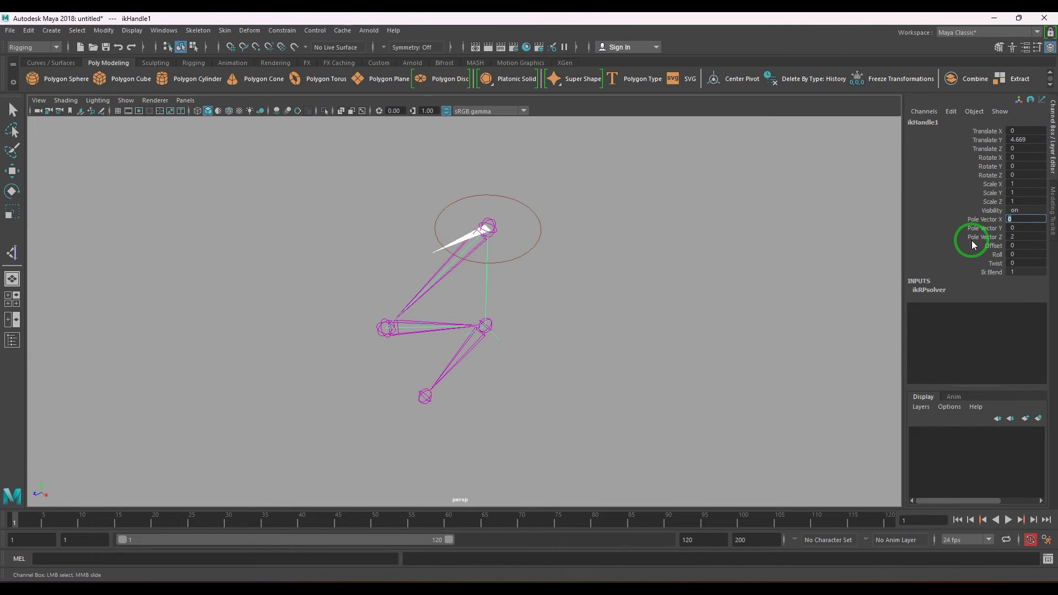
- Try Pole Vector Y at -6.5 and undo it, and try increasing Pole Vector Z
{"action": "left_click", "coordinate": [986, 228]}
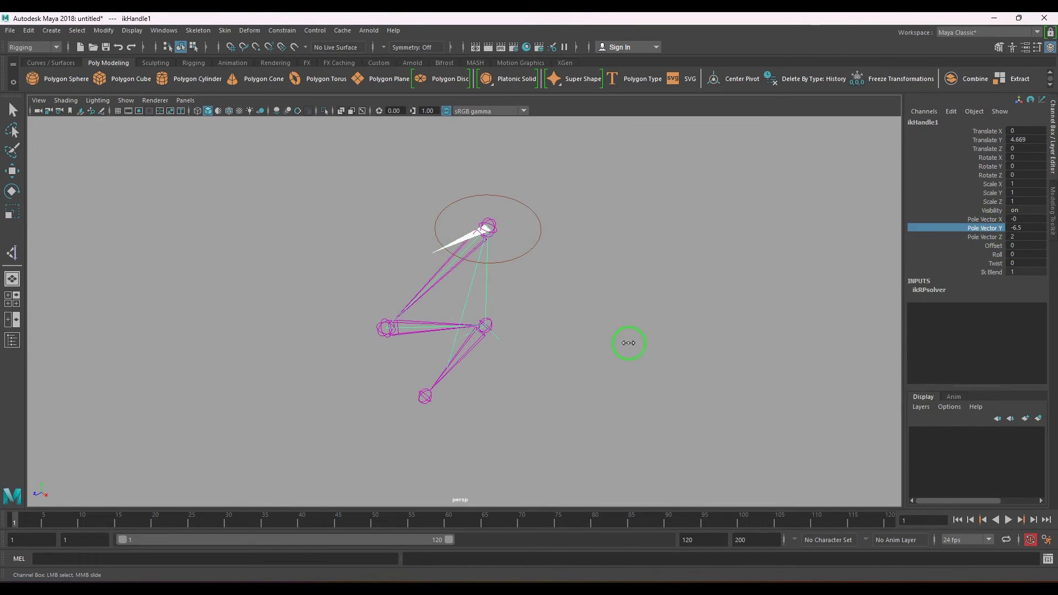
{"action": "key", "text": "ctrl+z"}
{"action": "left_click", "coordinate": [985, 237]}
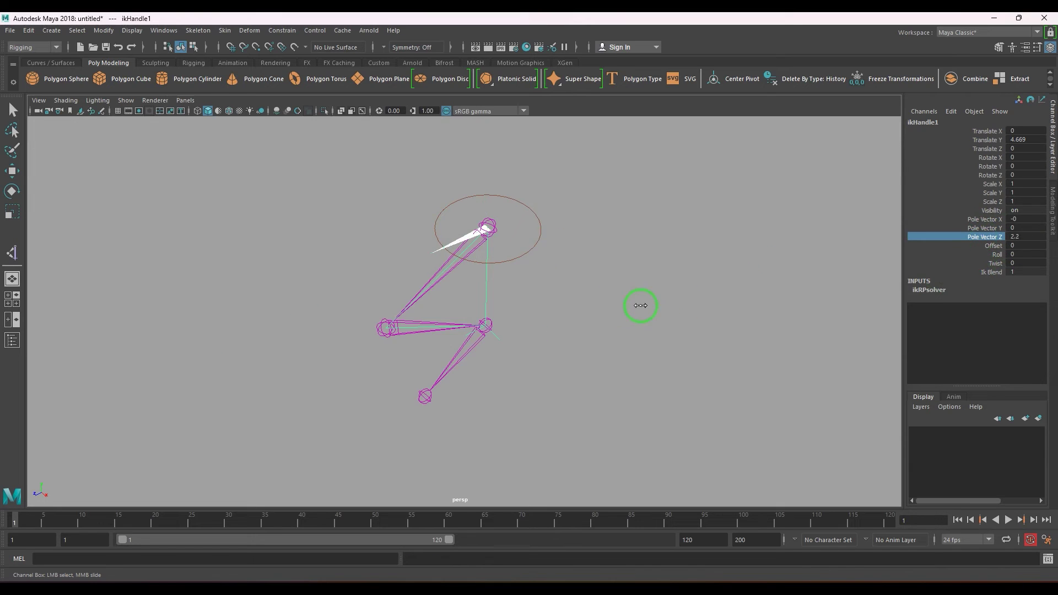
{"action": "mouse_move", "coordinate": [659, 303]}
{"action": "middle_mouse_down"}
{"action": "mouse_move", "coordinate": [608, 306]}
{"action": "mouse_move", "coordinate": [655, 299]}
{"action": "middle_mouse_up"}
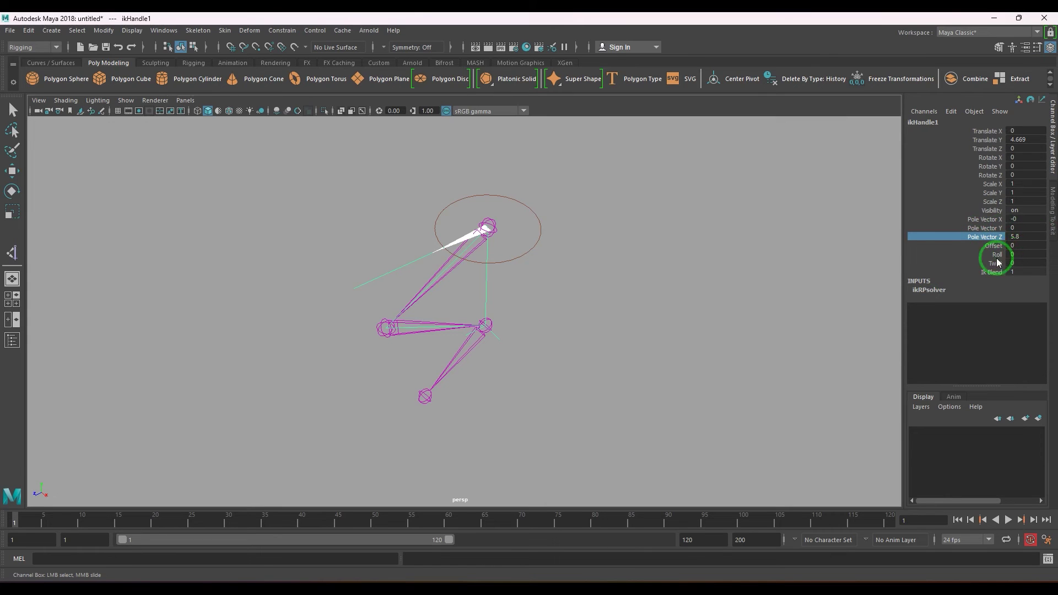
- Set Pole Vector X, Y and Z of the IK handle all to 0
{"action": "left_click", "coordinate": [1028, 236]}
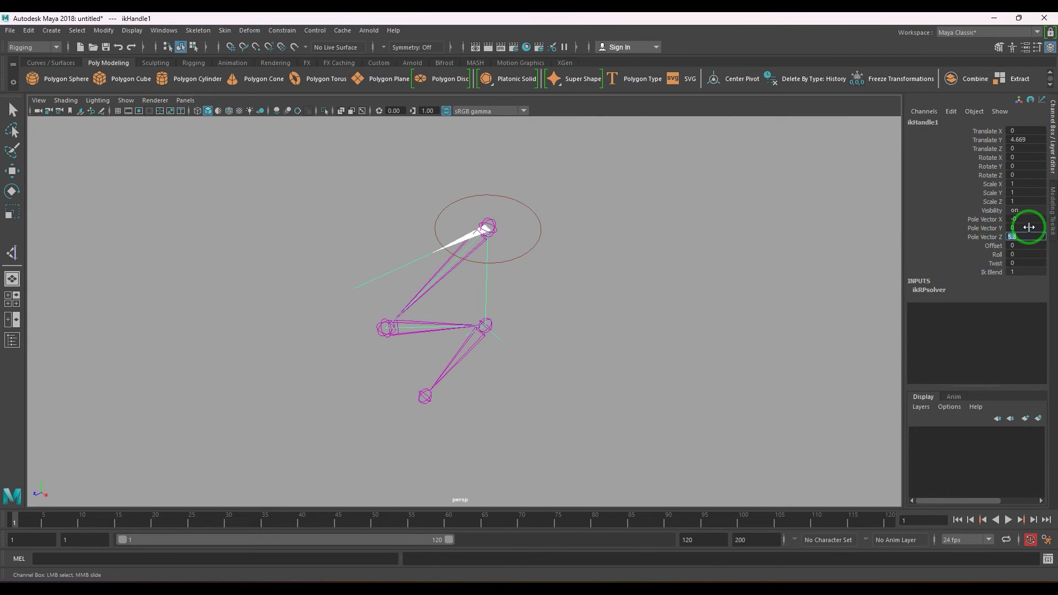
{"action": "left_click_drag", "start_coordinate": [1022, 218], "coordinate": [1026, 235]}
{"action": "type", "text": "0"}
{"action": "key", "text": "Return"}
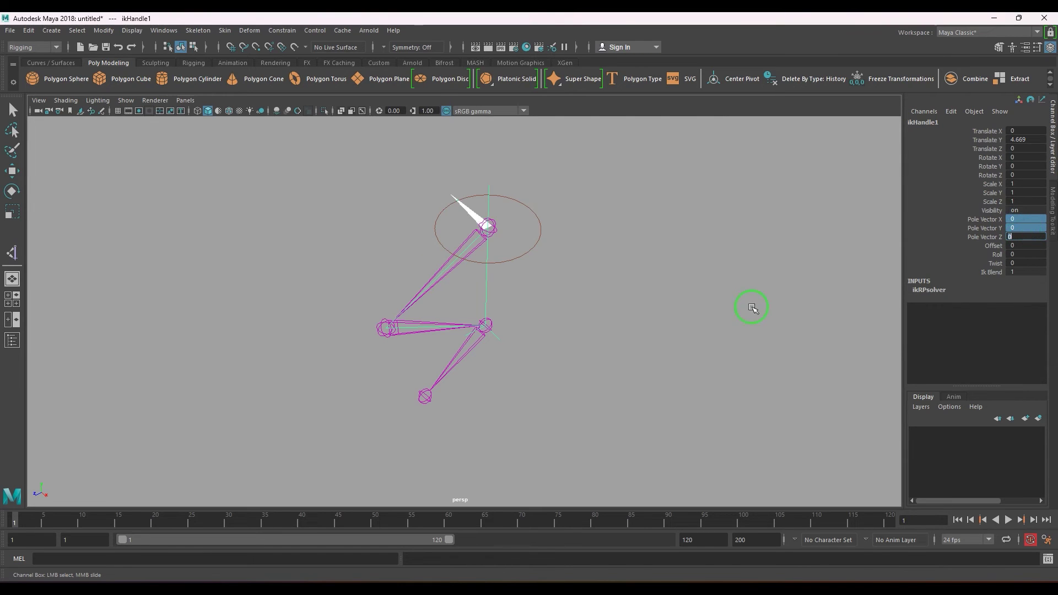
- Delete the IK handle and reset Rotate Z of the hip joint and the knee joint to 0
{"action": "key", "text": "w"}
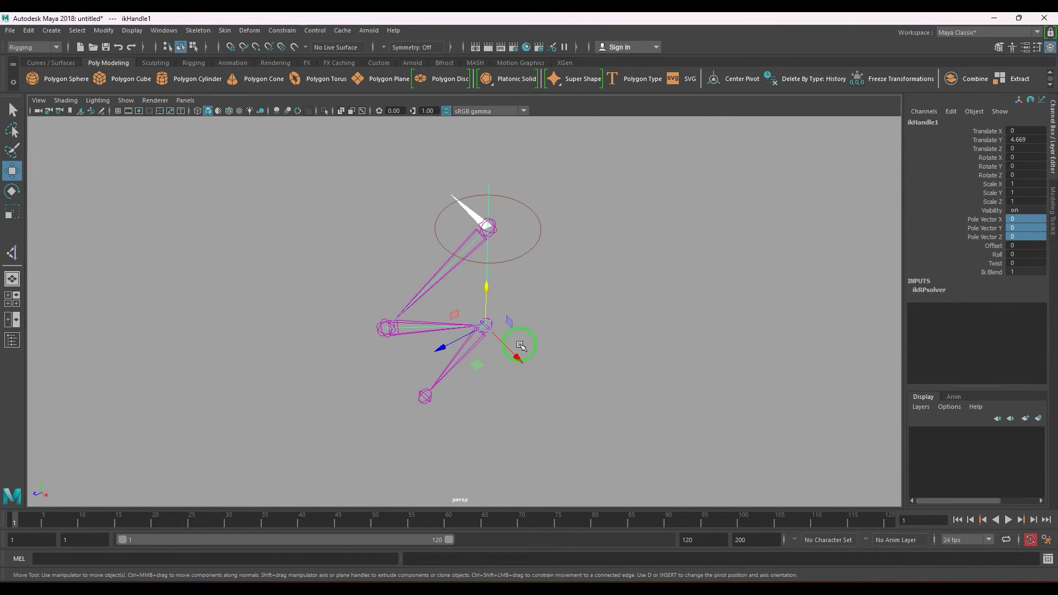
{"action": "key", "text": "Delete"}
{"action": "left_click_drag", "start_coordinate": [421, 254], "coordinate": [484, 271]}
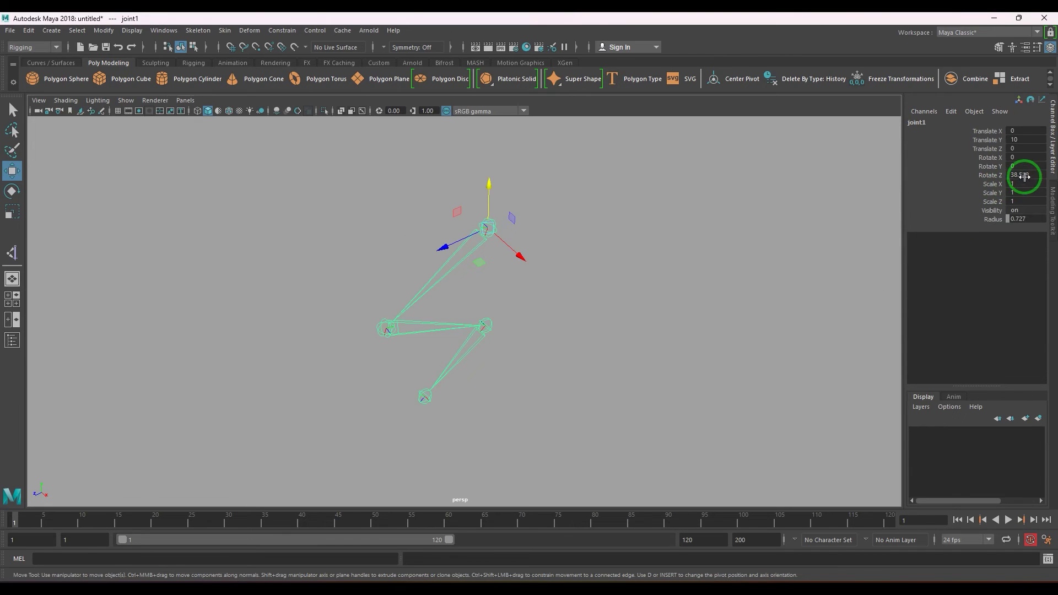
{"action": "type", "text": "0"}
{"action": "key", "text": "Return"}
{"action": "left_click_drag", "start_coordinate": [480, 303], "coordinate": [505, 323]}
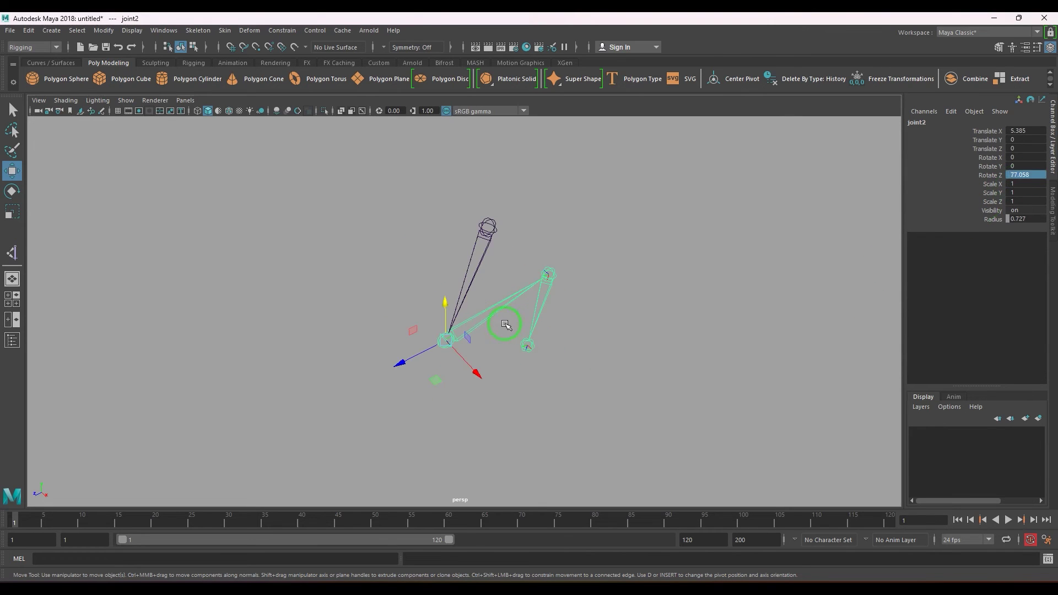
{"action": "type", "text": "0"}
{"action": "key", "text": "Return"}
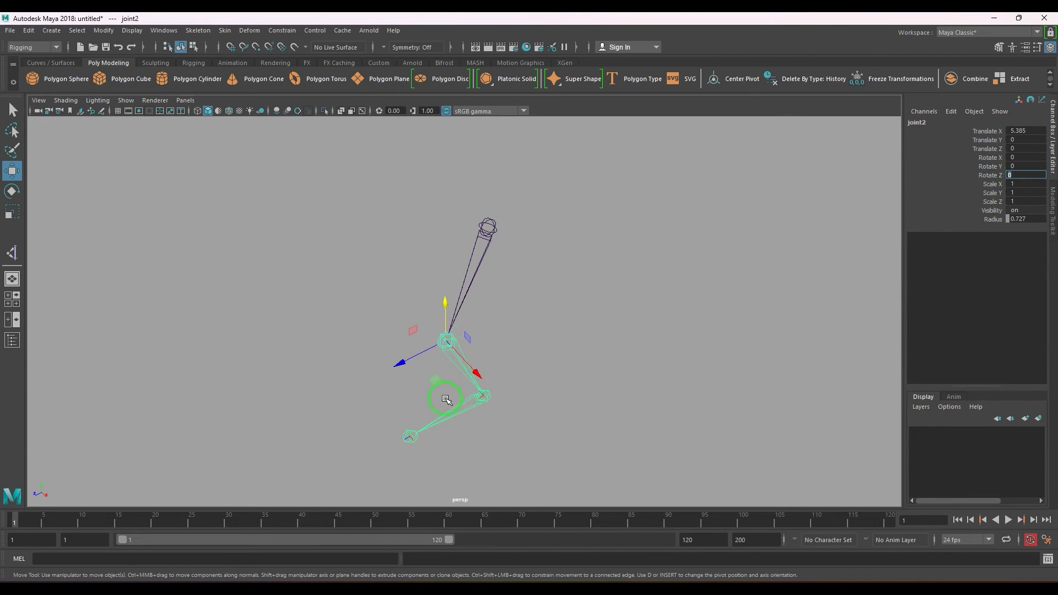
{"action": "left_click", "coordinate": [604, 401]}
{"action": "left_click_drag", "start_coordinate": [604, 401], "coordinate": [608, 366], "text": "alt"}
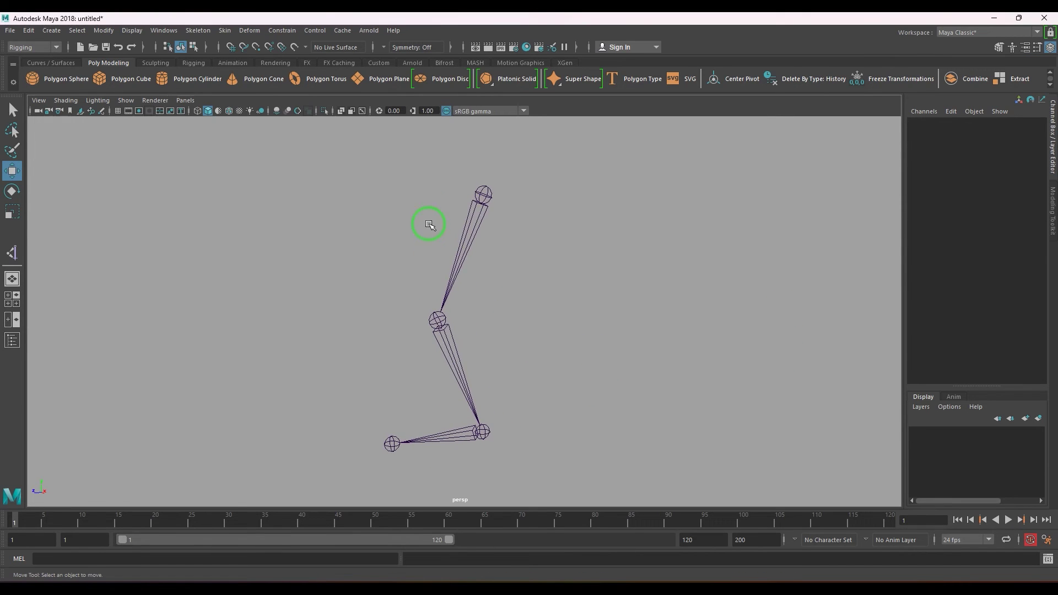
- Create an IK handle with the Rotate-Plane Solver from the hip joint to the ankle joint
{"action": "left_click_drag", "start_coordinate": [446, 199], "coordinate": [549, 243]}
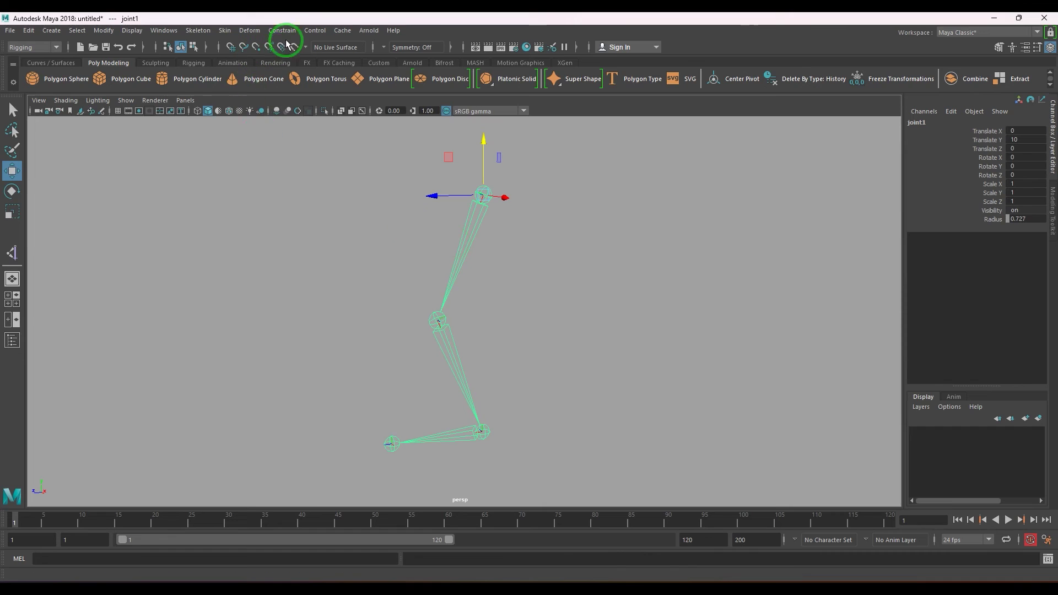
{"action": "left_click", "coordinate": [199, 31]}
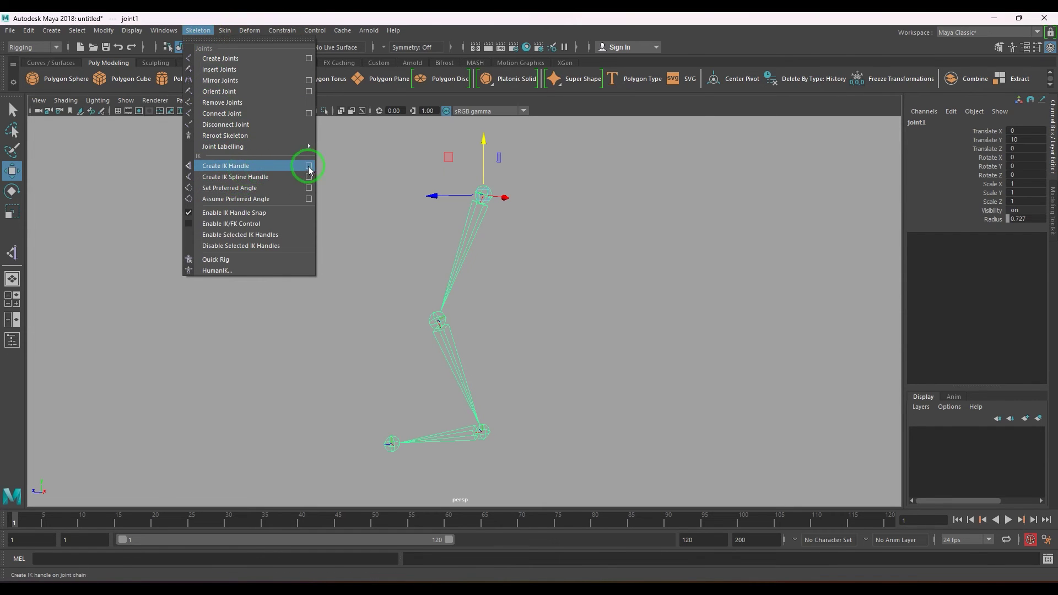
{"action": "left_click", "coordinate": [308, 167]}
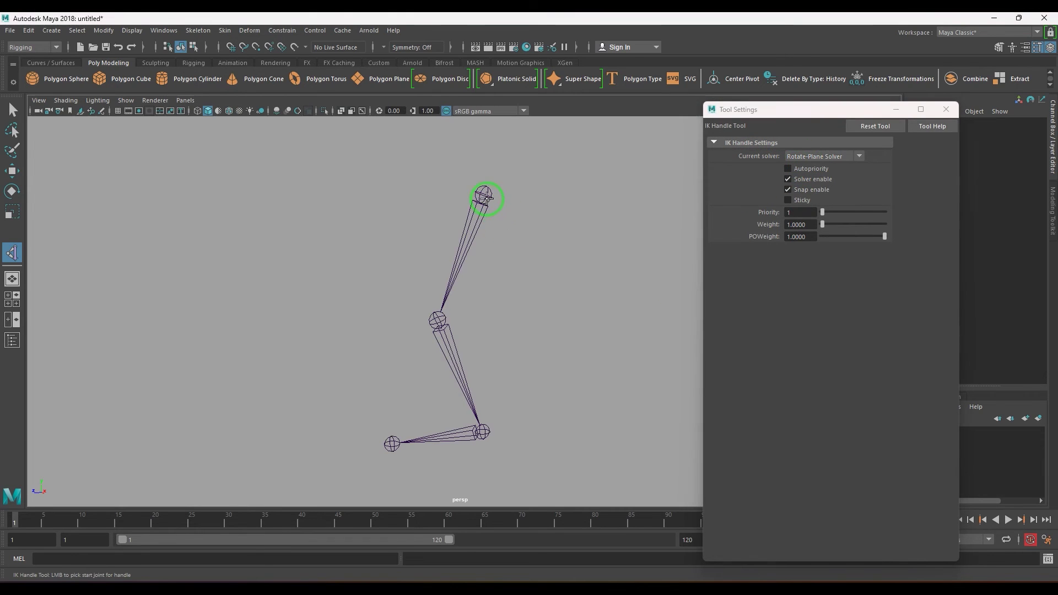
{"action": "left_click", "coordinate": [483, 196]}
{"action": "left_click", "coordinate": [483, 431]}
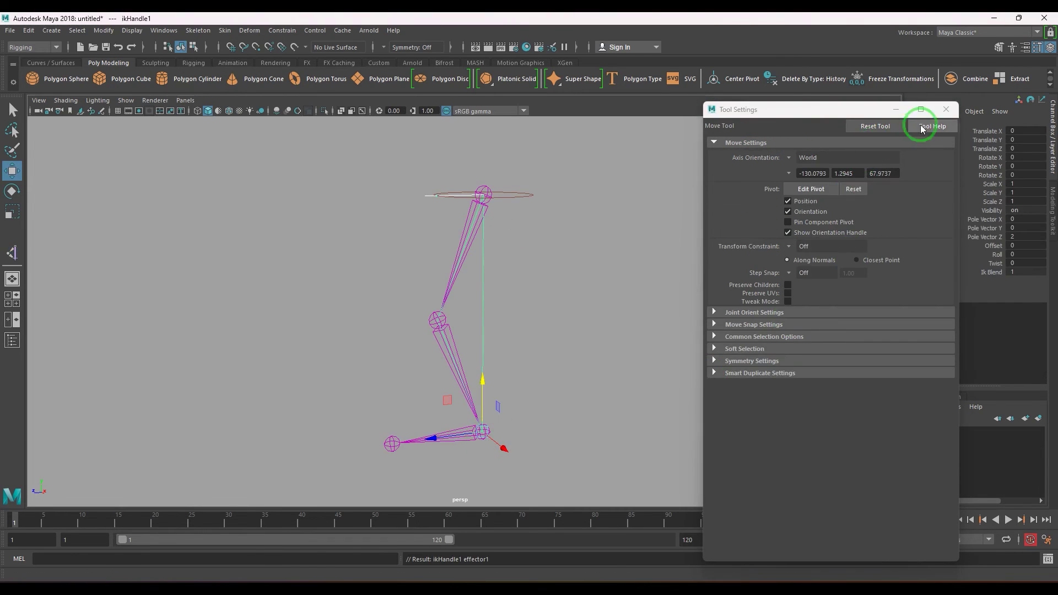
{"action": "left_click", "coordinate": [946, 109]}
{"action": "left_click", "coordinate": [632, 321]}
{"action": "scroll", "coordinate": [633, 321], "scroll_direction": "down", "scroll_amount": 3}
{"action": "left_click_drag", "start_coordinate": [633, 322], "coordinate": [615, 351], "text": "alt"}
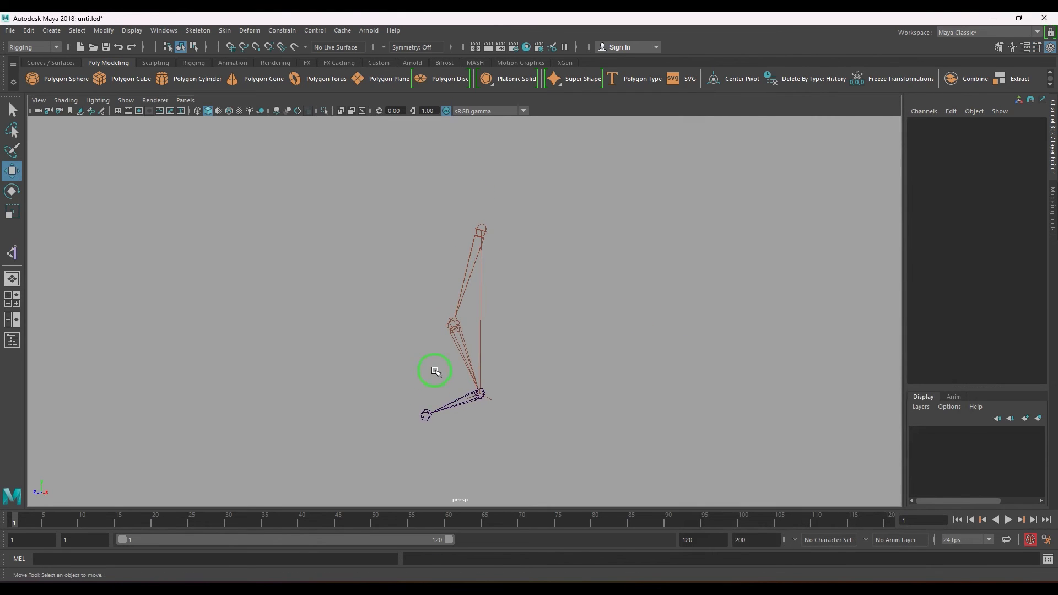
{"action": "left_click_drag", "start_coordinate": [469, 385], "coordinate": [548, 421]}
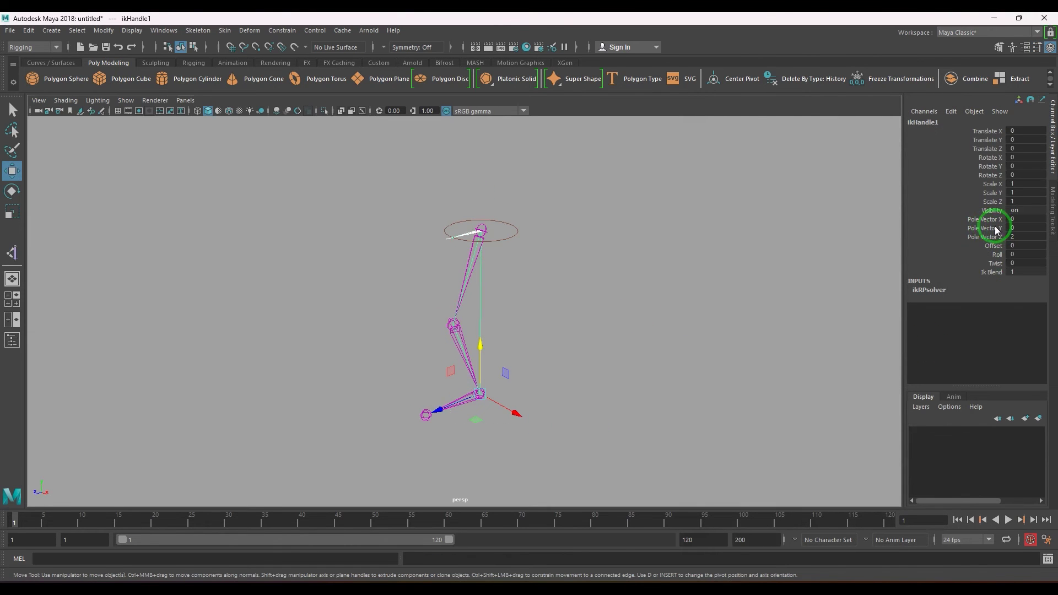
{"action": "left_click", "coordinate": [562, 396]}
{"action": "left_click_drag", "start_coordinate": [614, 406], "coordinate": [611, 380], "text": "alt"}
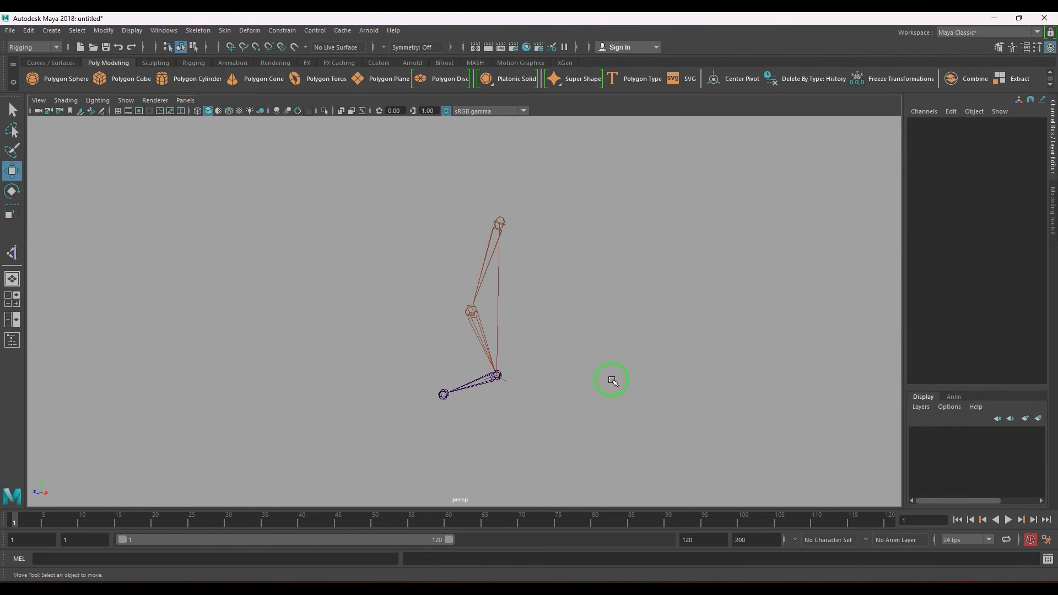
- Create a NURBS circle and place it in front of the knee at Translate X 0, Y 5, Z 10
{"action": "left_click", "coordinate": [51, 63]}
{"action": "left_click", "coordinate": [40, 78]}
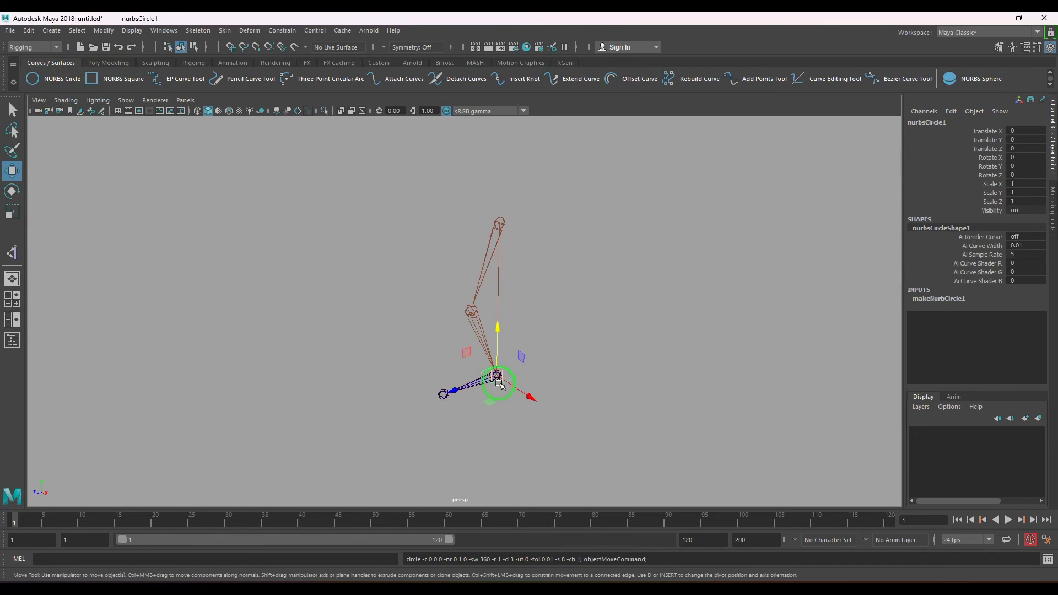
{"action": "left_click_drag", "start_coordinate": [499, 379], "coordinate": [579, 369]}
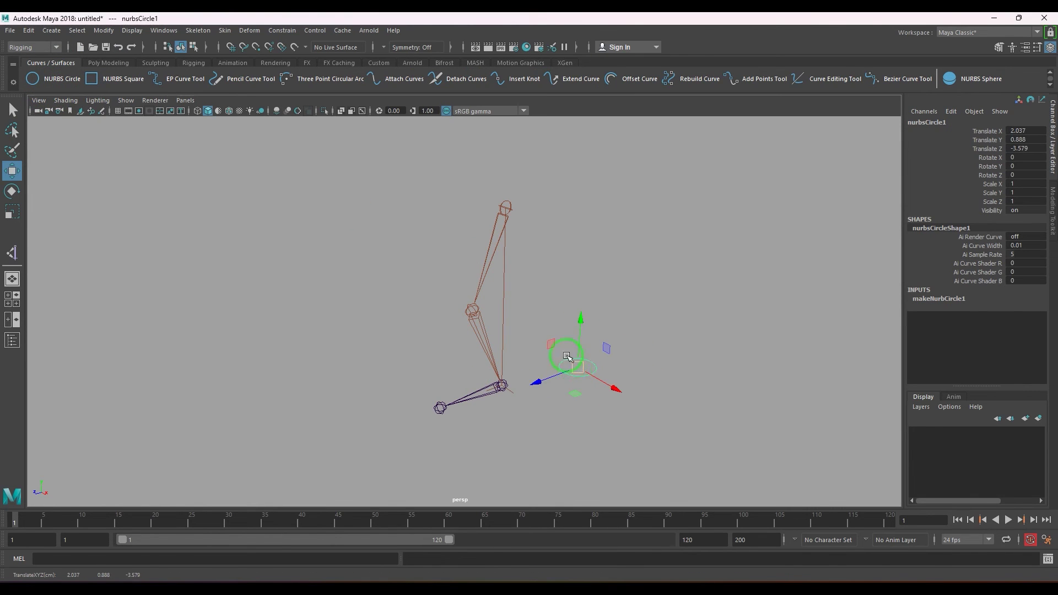
{"action": "middle_click_drag", "start_coordinate": [468, 330], "coordinate": [328, 361]}
- Rotate the circle to 90 degrees in X and freeze its transformations
{"action": "key", "text": "e"}
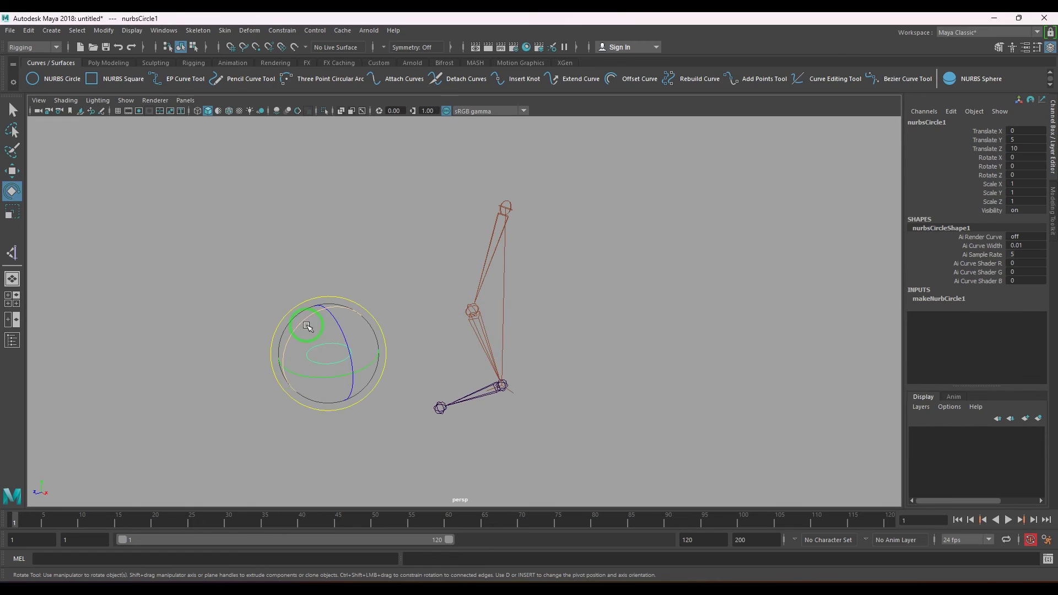
{"action": "middle_click_drag", "start_coordinate": [307, 326], "coordinate": [271, 378]}
{"action": "left_click_drag", "start_coordinate": [520, 321], "coordinate": [452, 331], "text": "alt"}
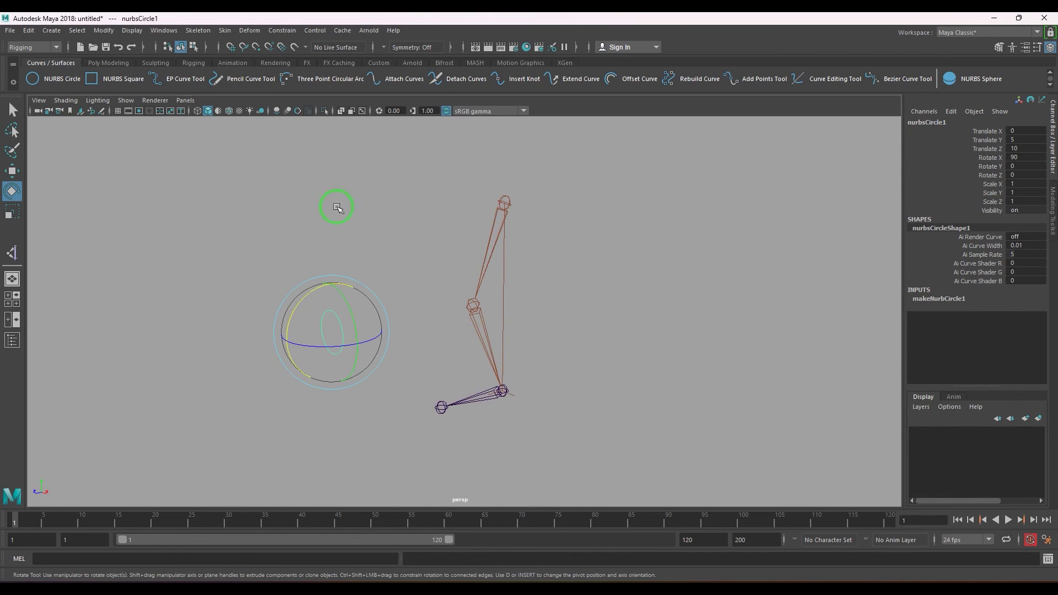
{"action": "left_click", "coordinate": [103, 30]}
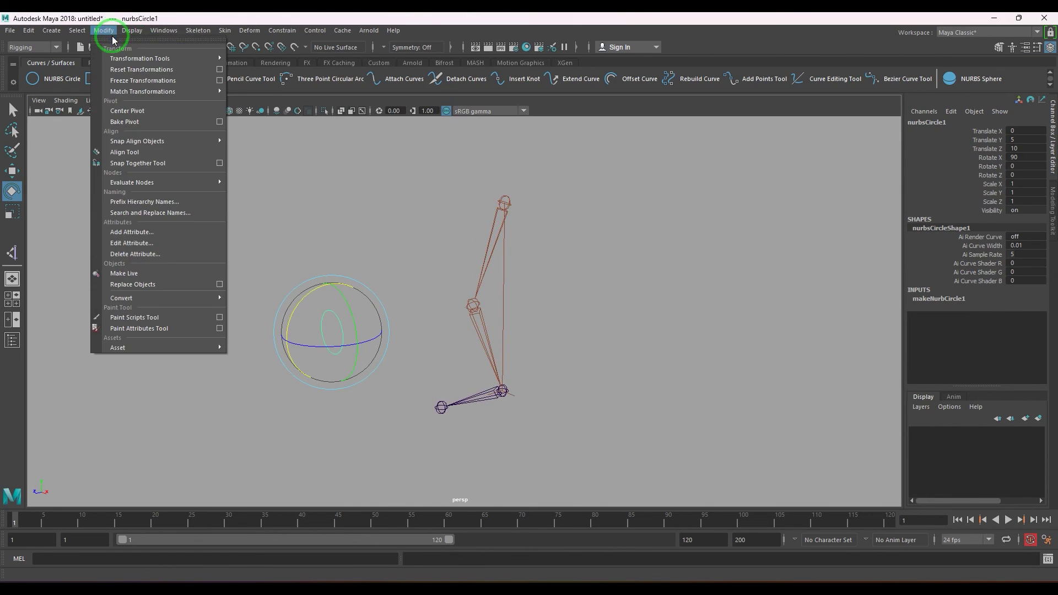
{"action": "left_click", "coordinate": [125, 81]}
{"action": "key", "text": "w"}
{"action": "left_click", "coordinate": [335, 384]}
- Rename the NURBS circle as knee_ctrl
{"action": "left_click_drag", "start_coordinate": [271, 294], "coordinate": [358, 359]}
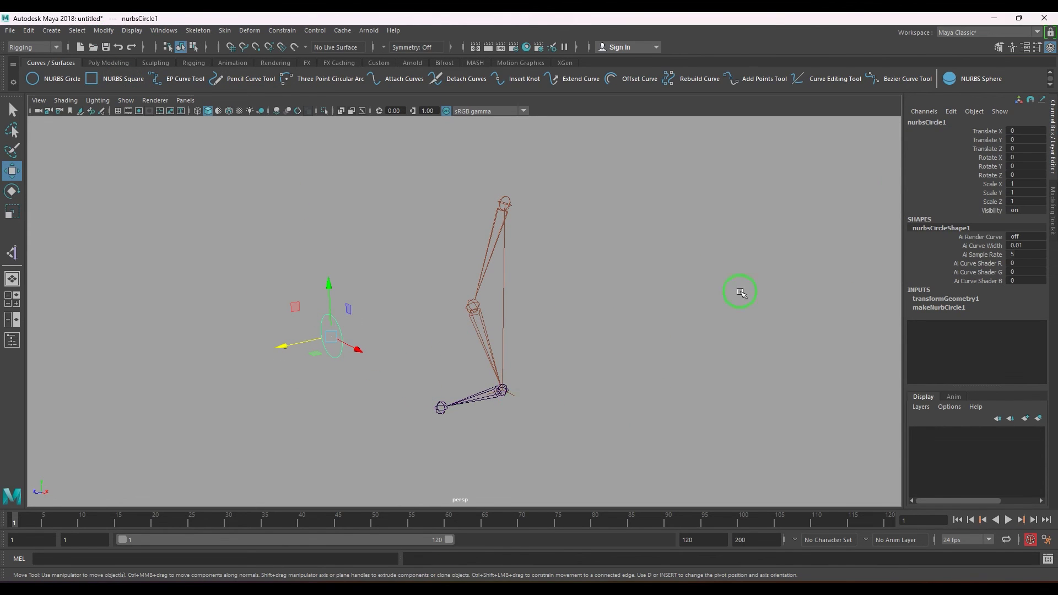
{"action": "left_click", "coordinate": [952, 122]}
{"action": "type", "text": "knee_ctrl"}
{"action": "key", "text": "Return"}
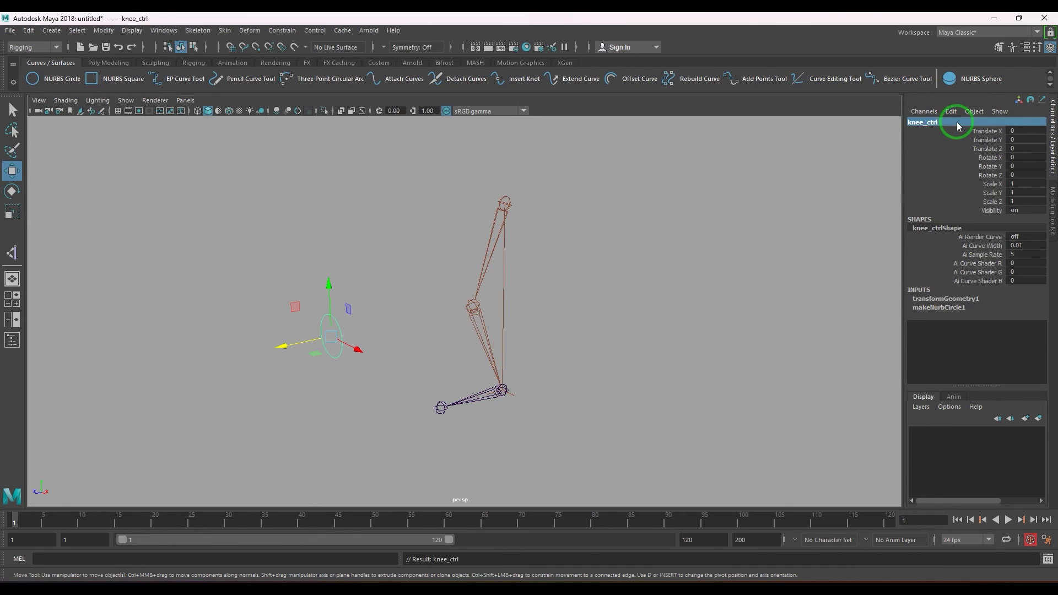
- Try to apply a Pole Vector constraint from knee_ctrl to the IK handle
{"action": "left_click", "coordinate": [307, 291]}
{"action": "left_click", "coordinate": [344, 355]}
{"action": "left_click", "coordinate": [514, 401]}
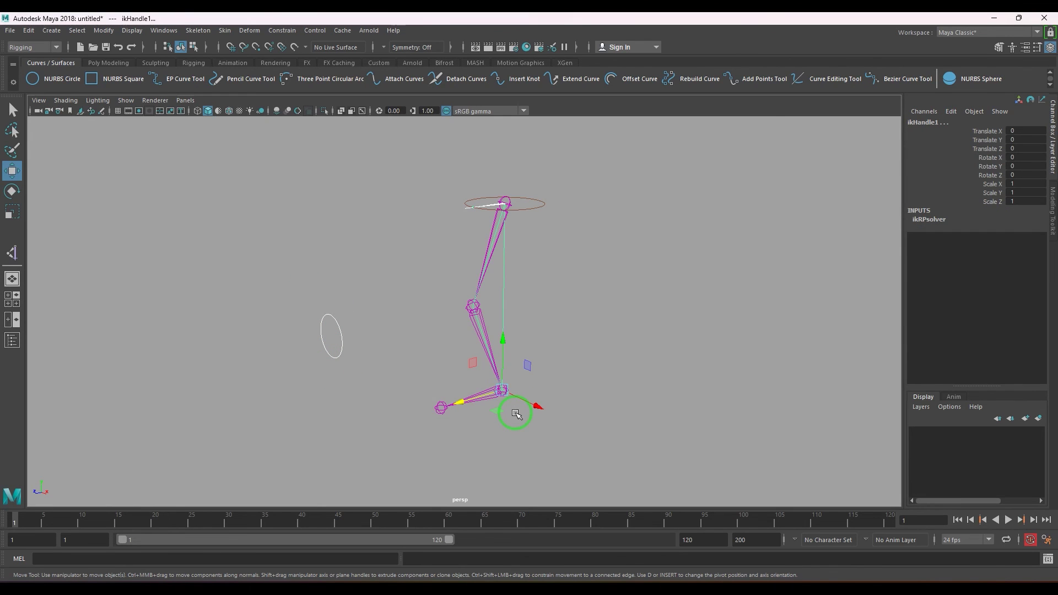
{"action": "left_click", "coordinate": [290, 31]}
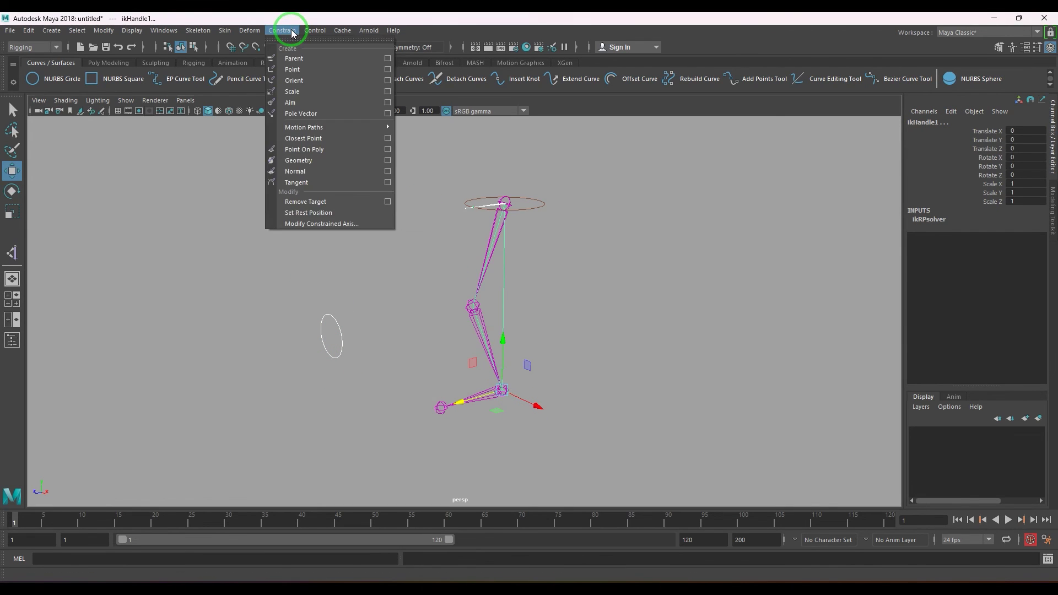
{"action": "left_click", "coordinate": [322, 115]}
{"action": "left_click", "coordinate": [551, 239]}
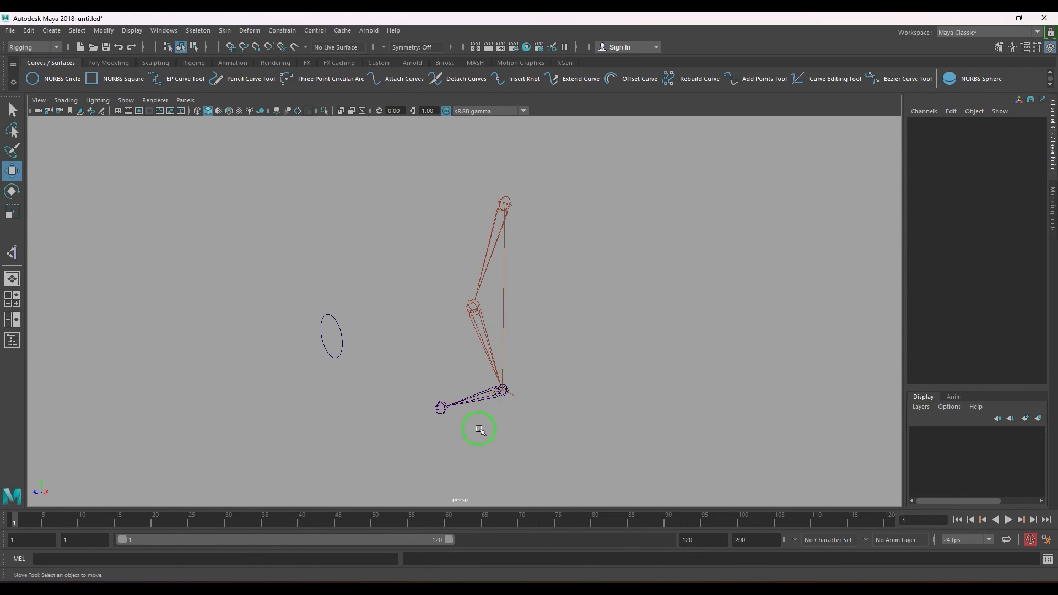
- Review the Pole Vector X, Y and Z channels of the unconstrained IK handle
{"action": "left_click_drag", "start_coordinate": [499, 361], "coordinate": [539, 425]}
{"action": "left_click_drag", "start_coordinate": [986, 219], "coordinate": [989, 241]}
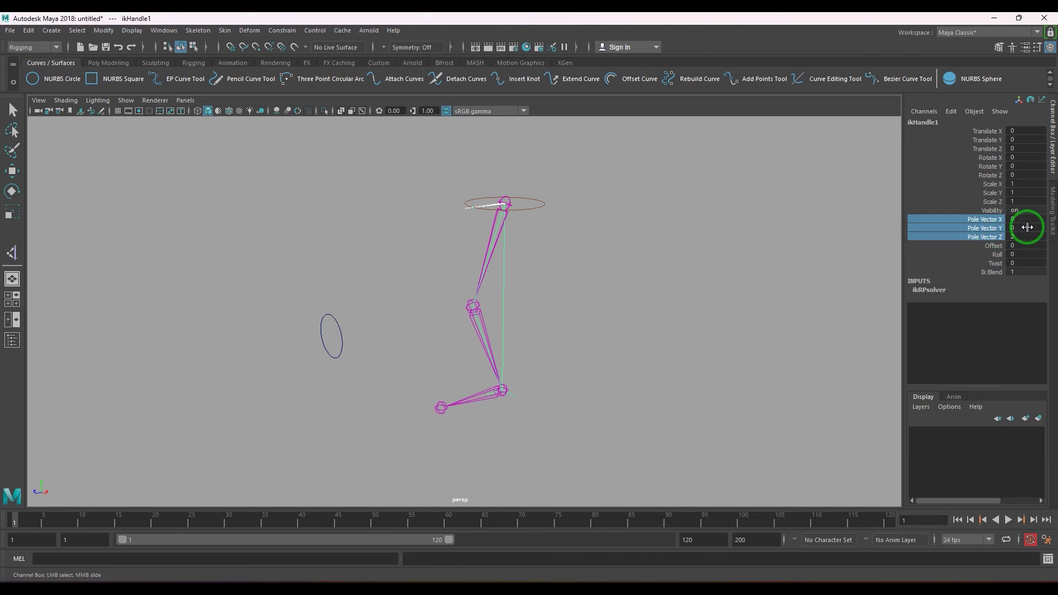
{"action": "middle_click_drag", "start_coordinate": [1027, 227], "coordinate": [1028, 229]}
{"action": "left_click", "coordinate": [619, 394]}
- Constrain the ankle IK handle to knee_ctrl with a Pole Vector constraint
{"action": "left_click_drag", "start_coordinate": [280, 297], "coordinate": [378, 372]}
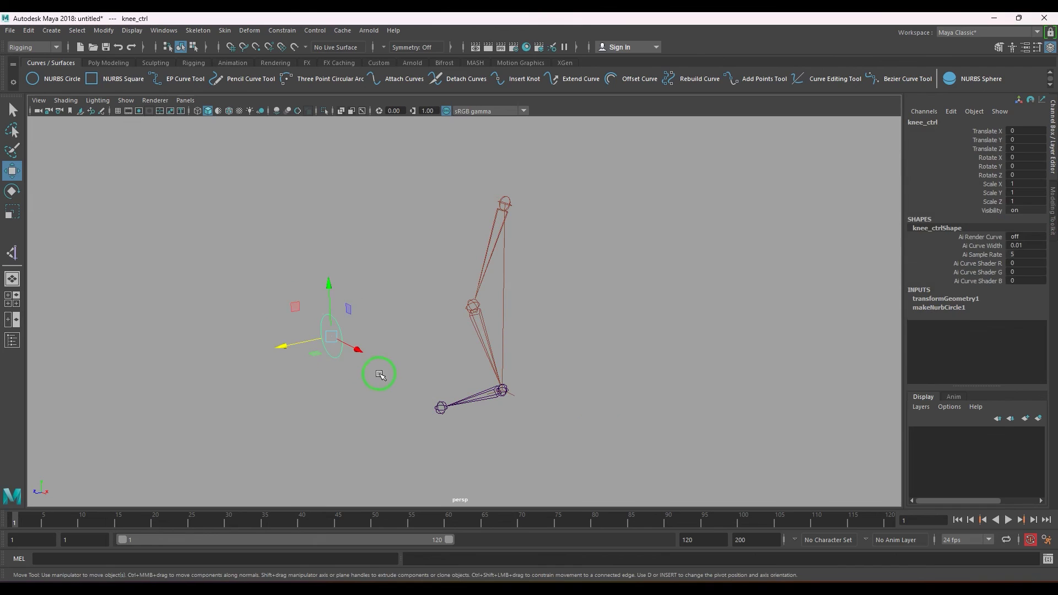
{"action": "left_click", "coordinate": [440, 411]}
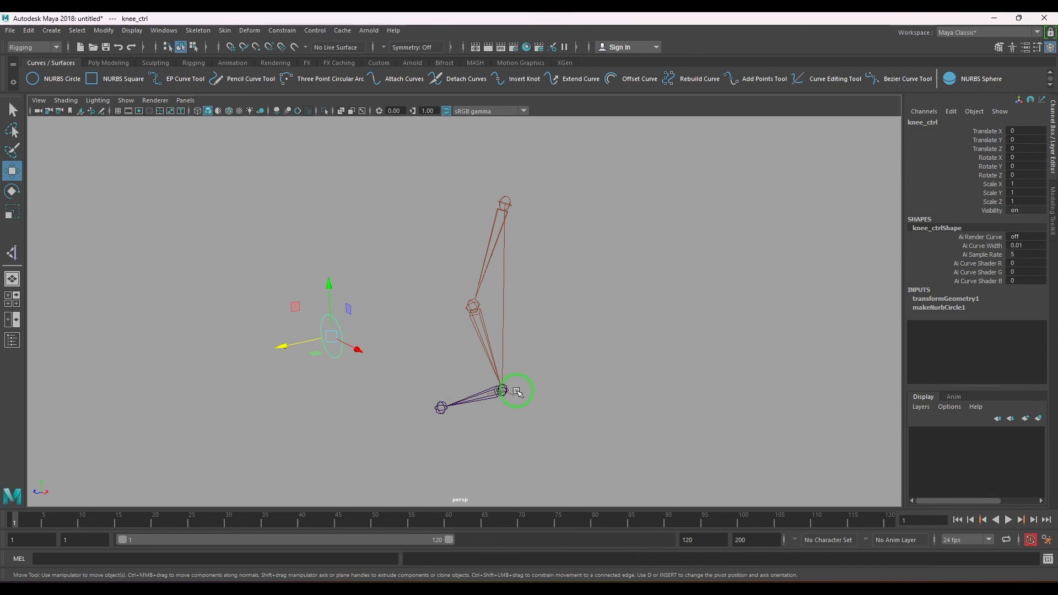
{"action": "left_click", "coordinate": [507, 414]}
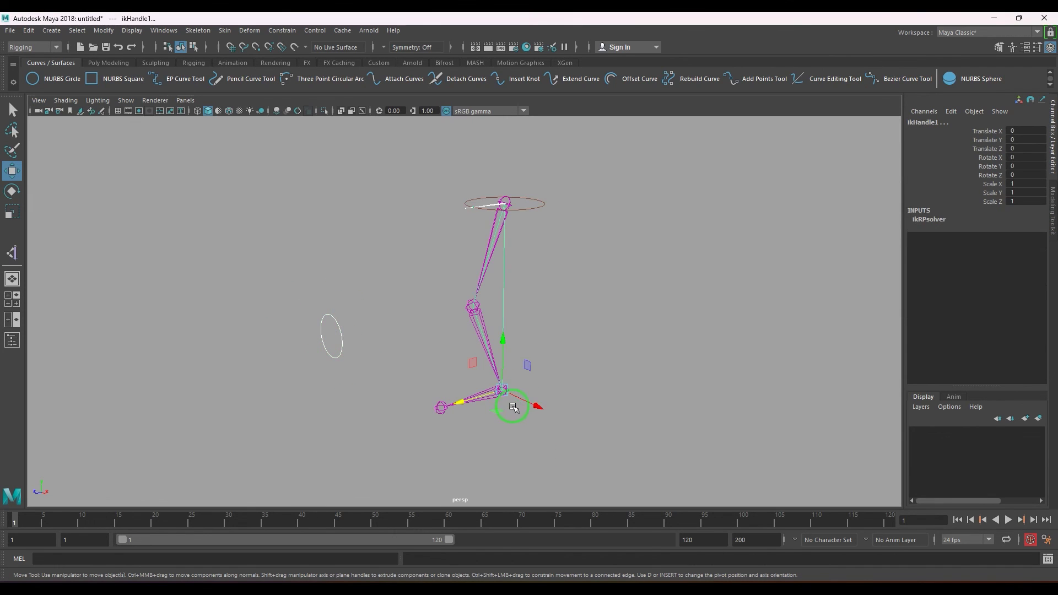
{"action": "left_click", "coordinate": [285, 31]}
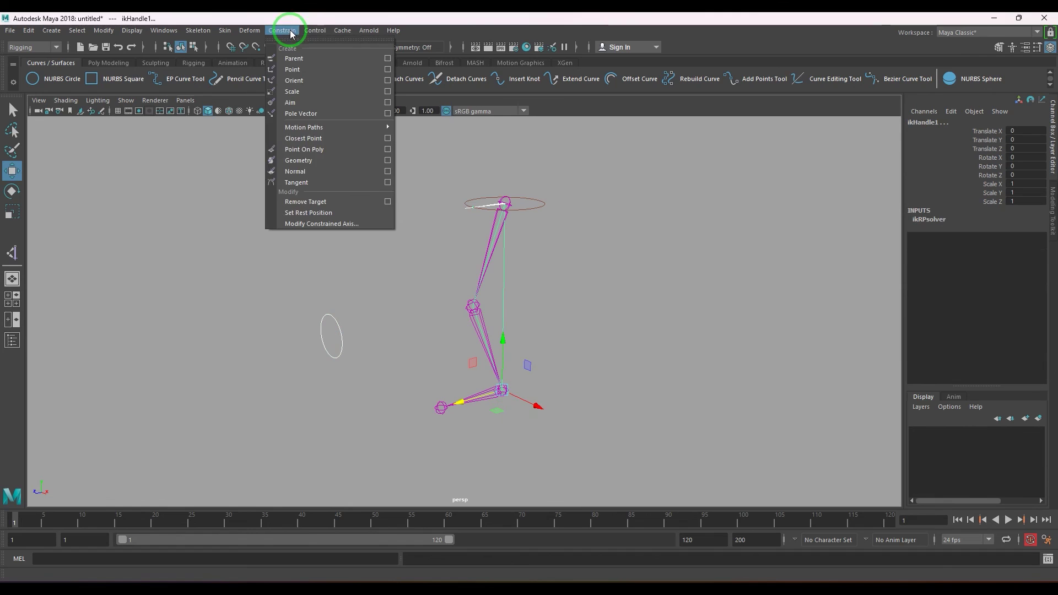
{"action": "left_click", "coordinate": [326, 112]}
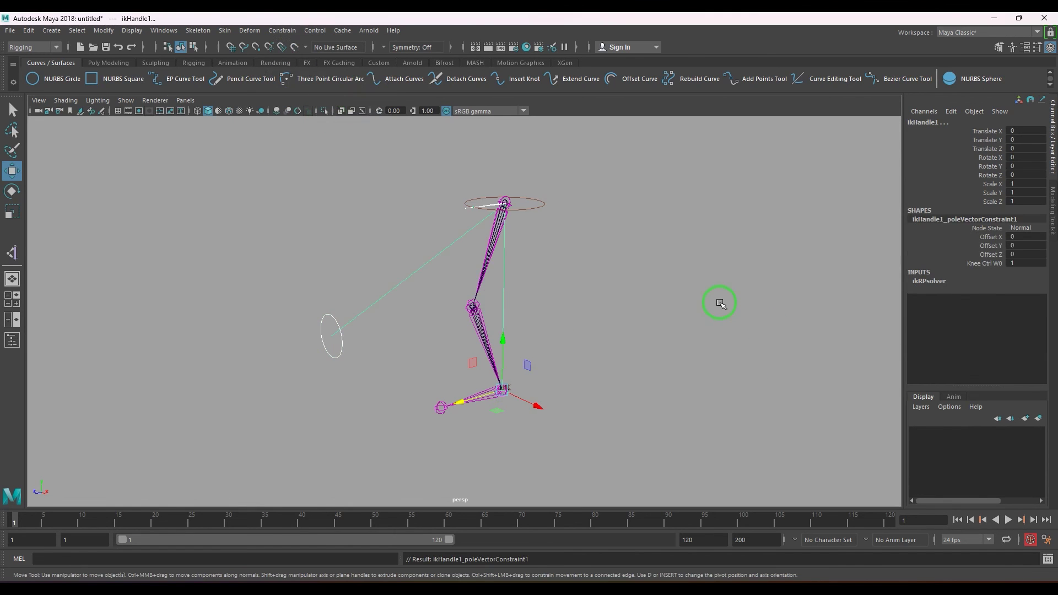
{"action": "left_click", "coordinate": [718, 301]}
- Inspect the IK handle's Pole Vector X, Y and Z channels with the constraint applied
{"action": "left_click_drag", "start_coordinate": [511, 389], "coordinate": [511, 416]}
{"action": "left_click_drag", "start_coordinate": [986, 219], "coordinate": [984, 238]}
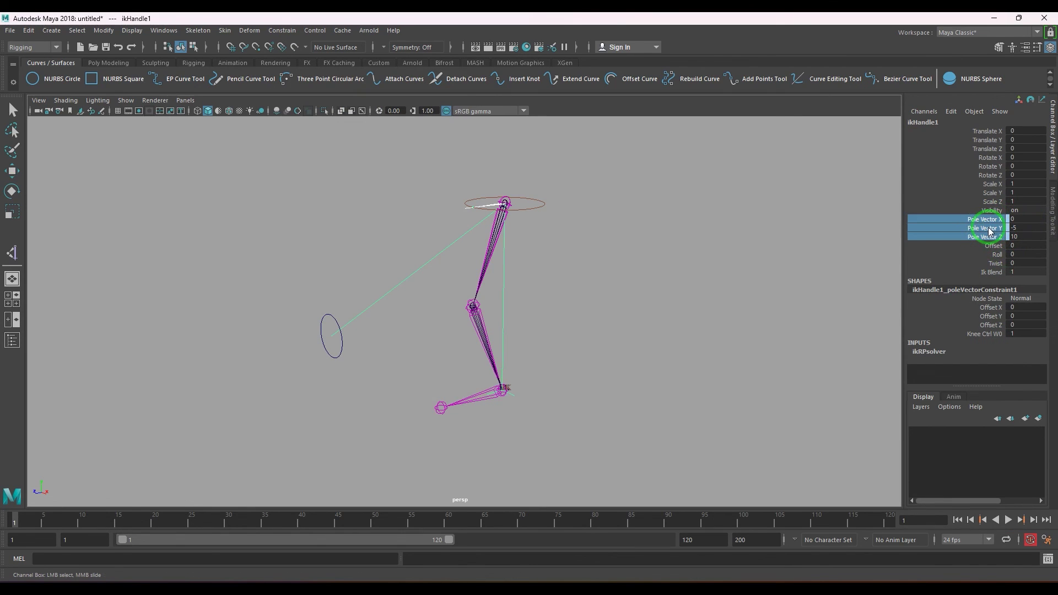
{"action": "left_click_drag", "start_coordinate": [335, 389], "coordinate": [338, 406], "text": "alt"}
- Try swinging the knee by moving knee_ctrl and undo the move
{"action": "key", "text": "w"}
{"action": "left_click", "coordinate": [318, 347]}
{"action": "left_click_drag", "start_coordinate": [316, 342], "coordinate": [361, 385]}
{"action": "left_click_drag", "start_coordinate": [357, 394], "coordinate": [349, 364], "text": "alt"}
{"action": "key", "text": "ctrl+z"}
- Raise the IK handle to bend the leg, at about -0.79, 3.59, -0.86 in Translate X, Y, Z
{"action": "left_click_drag", "start_coordinate": [510, 392], "coordinate": [466, 380], "text": "alt"}
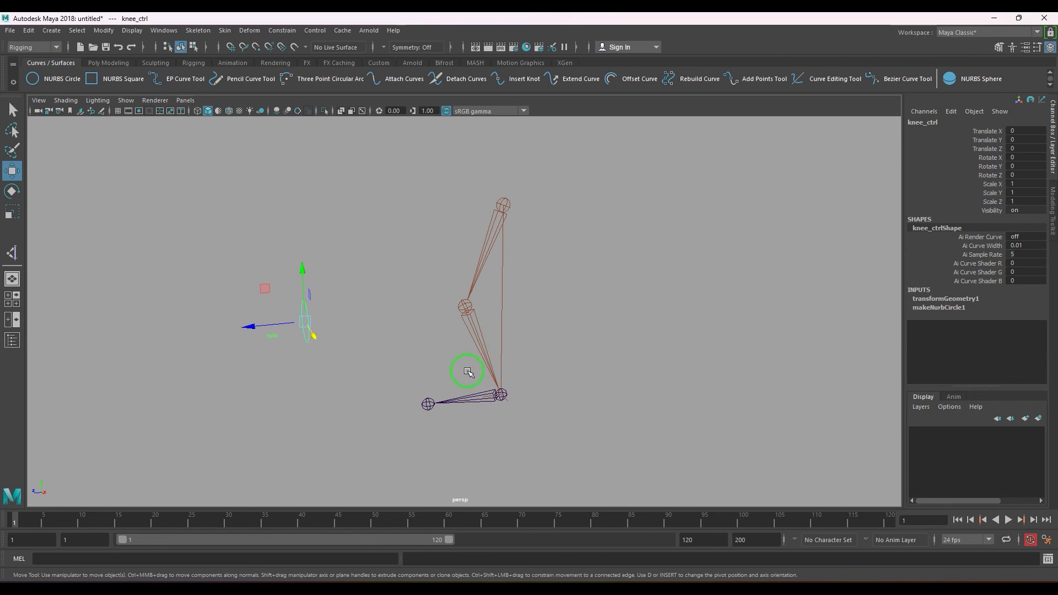
{"action": "left_click", "coordinate": [503, 407]}
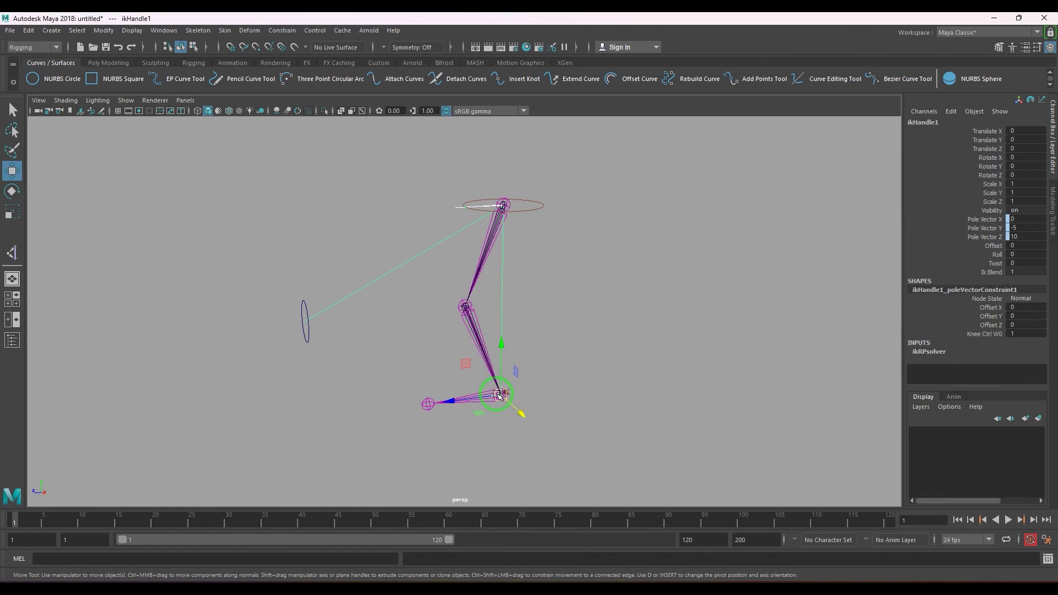
{"action": "left_click_drag", "start_coordinate": [499, 394], "coordinate": [512, 324]}
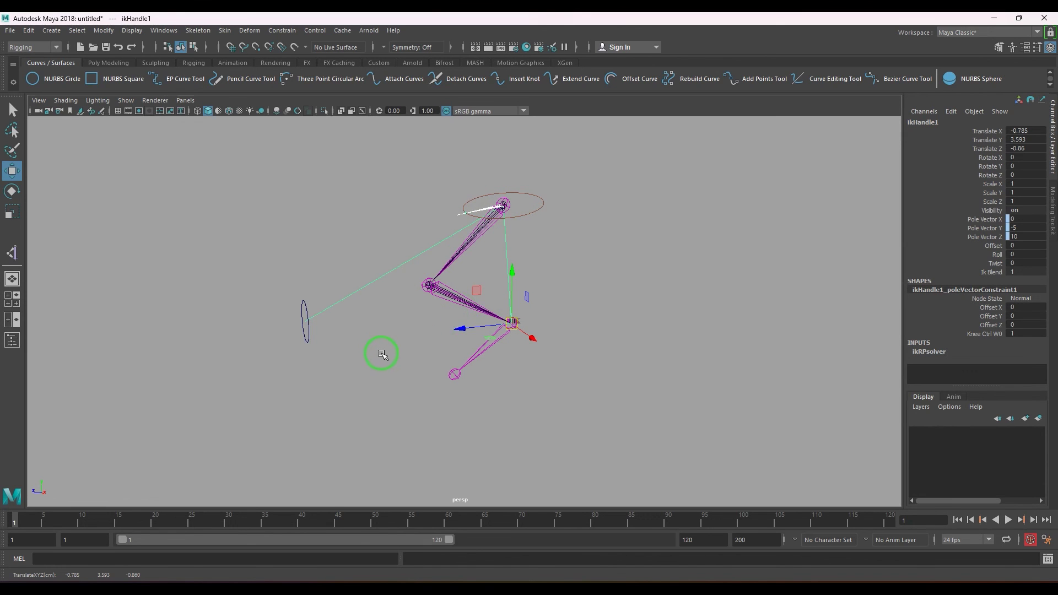
- Try moving knee_ctrl with the leg bent, undo the move, and select the ankle IK handle
{"action": "left_click_drag", "start_coordinate": [335, 348], "coordinate": [298, 347], "text": "alt"}
{"action": "key", "text": "ctrl+z"}
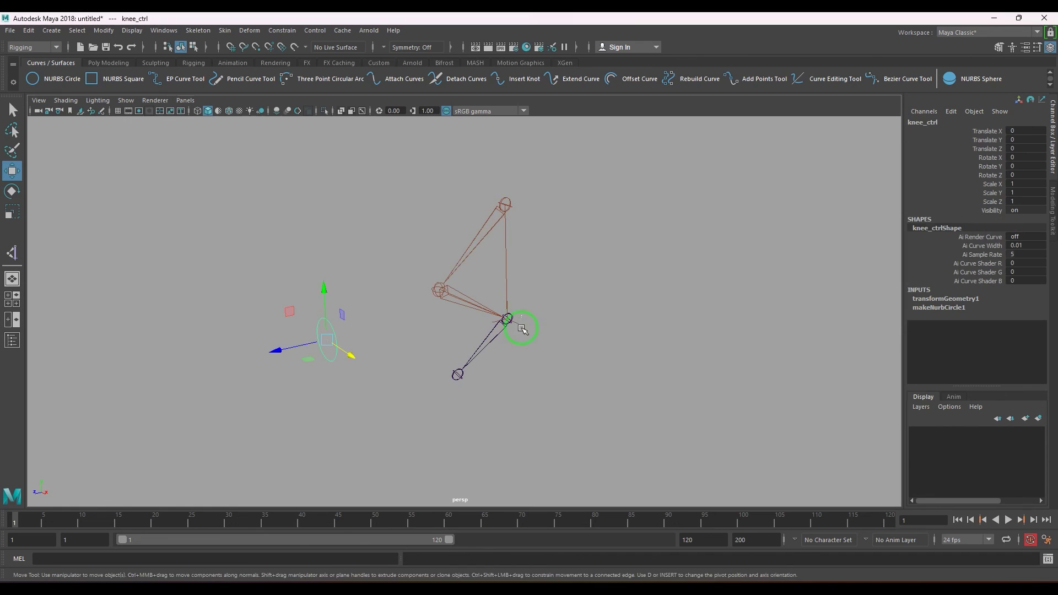
{"action": "left_click", "coordinate": [522, 344]}
{"action": "left_click", "coordinate": [517, 318]}
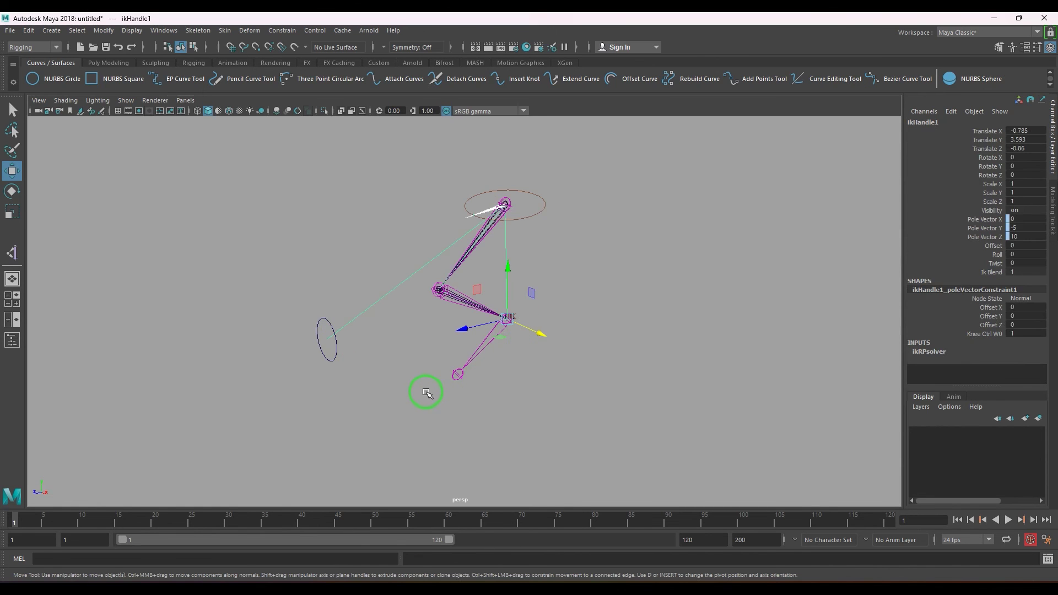